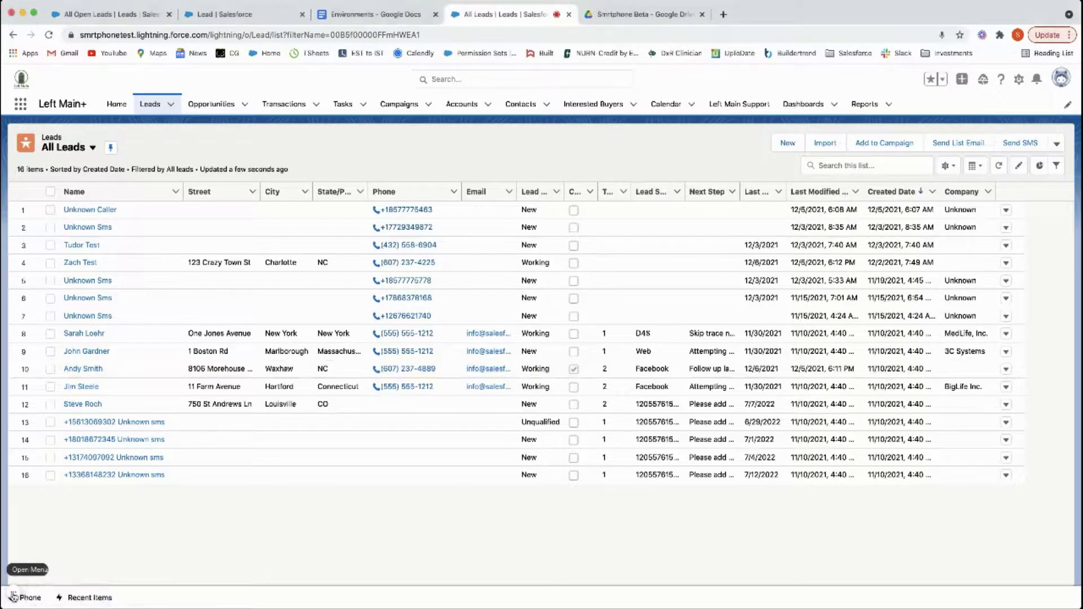
Open the Phone panel over the All Leads list and view the available caller ID numbers.
click(34, 599)
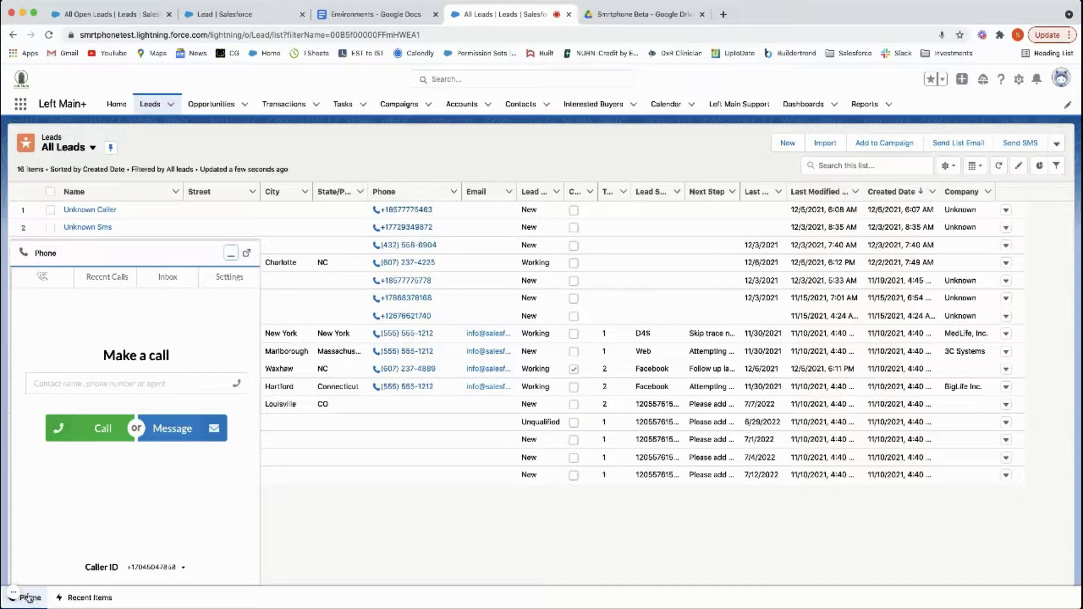
click(31, 598)
click(31, 598)
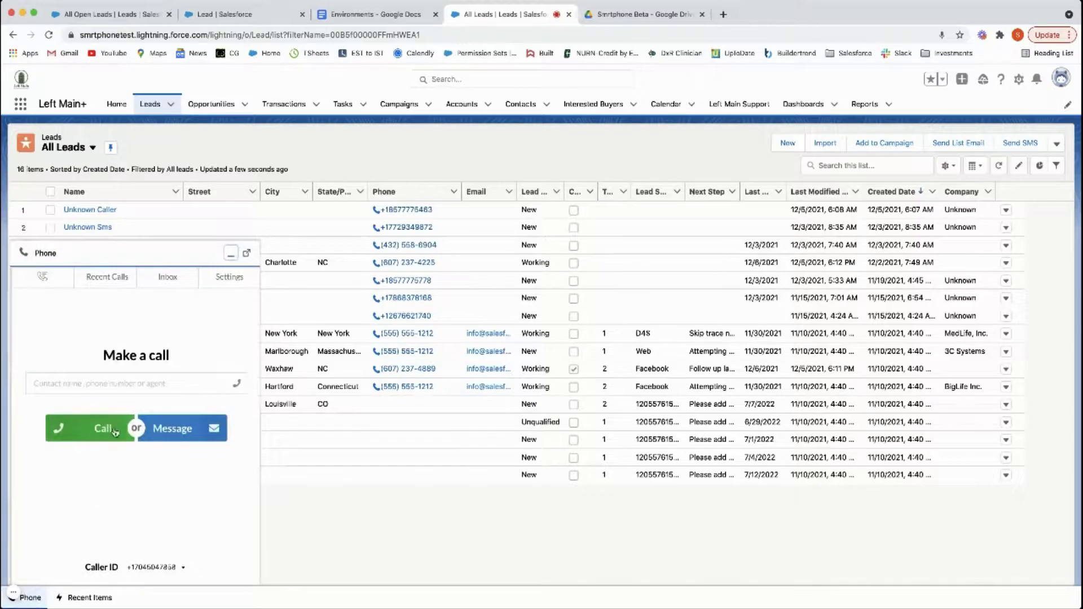
click(115, 384)
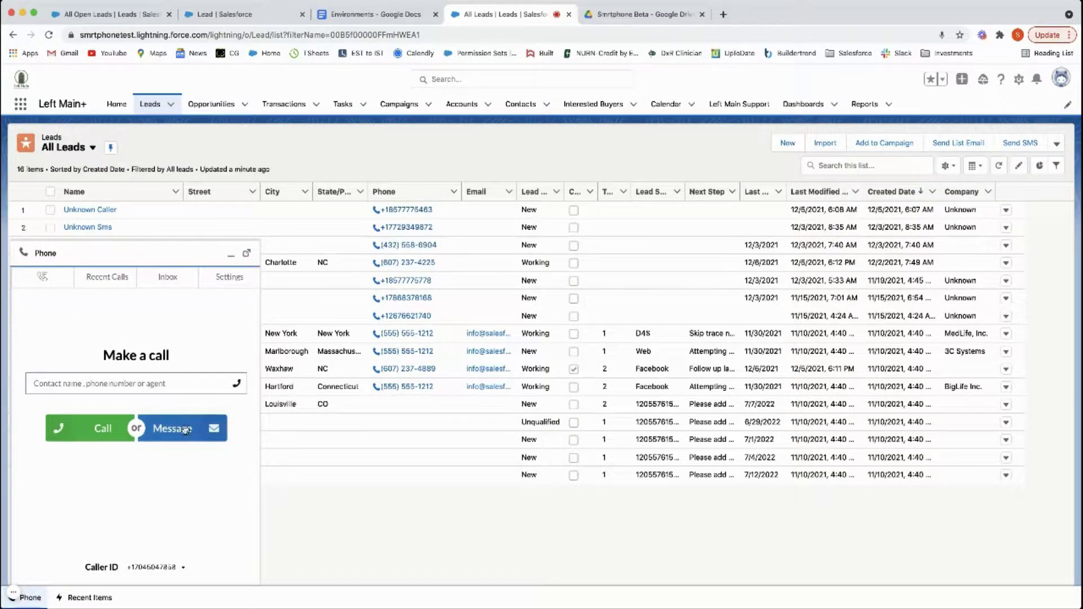
click(178, 569)
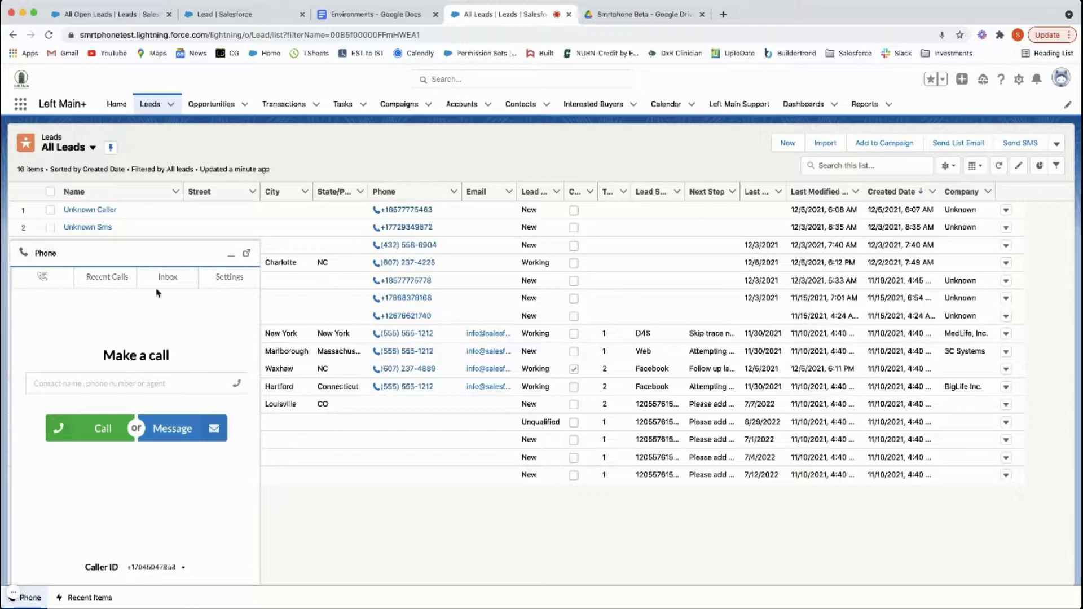
Browse Recent Calls, Inbox and Settings, switching to dark theme and reviewing Ringing Device options.
click(103, 281)
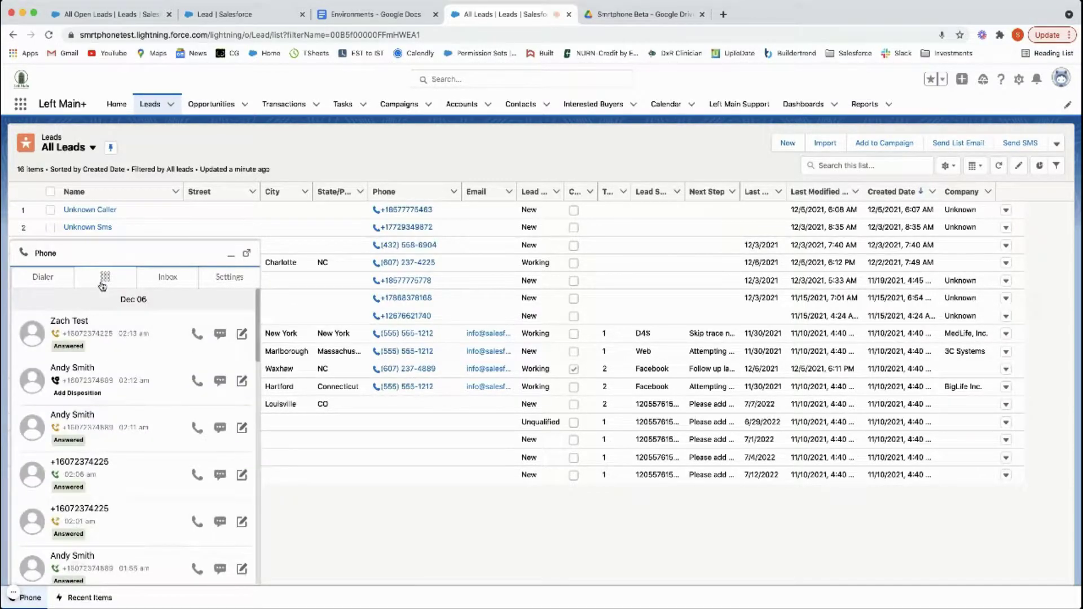
click(167, 280)
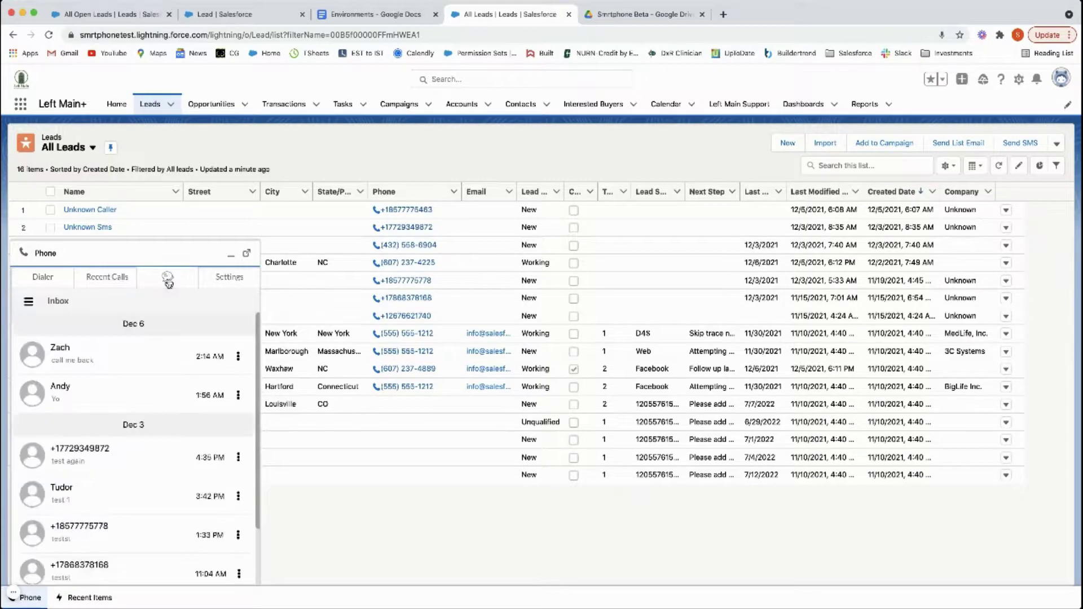
click(229, 278)
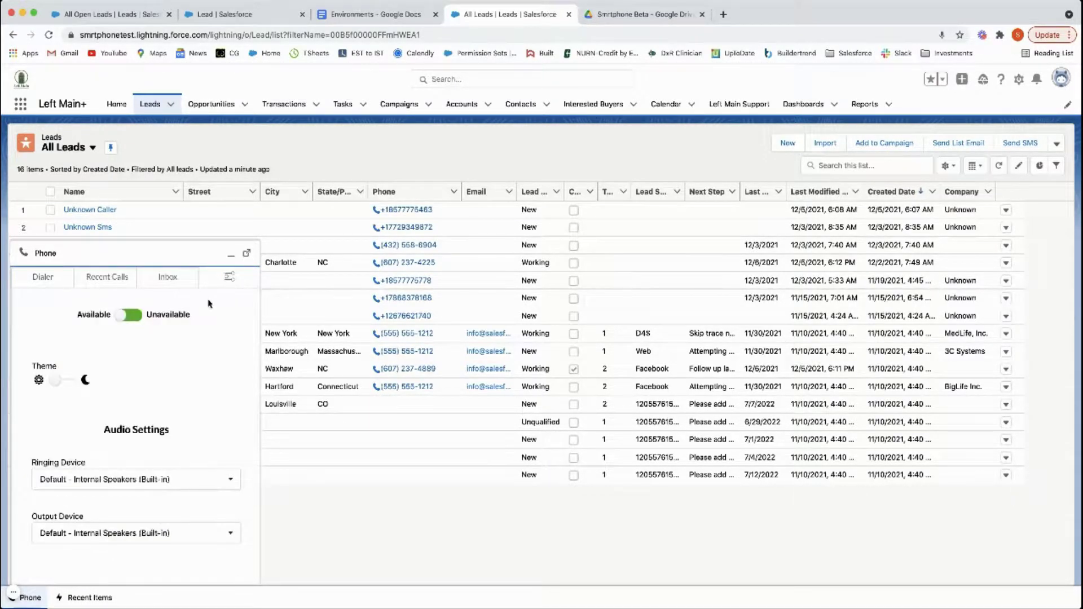
click(70, 382)
click(70, 382)
click(71, 381)
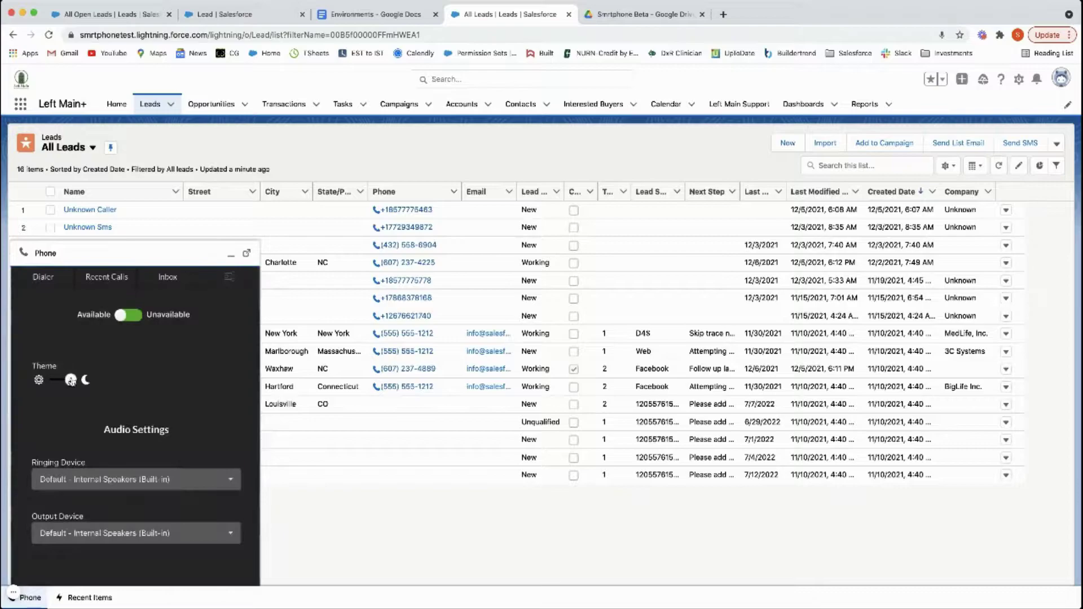
click(148, 481)
click(152, 481)
Toggle availability off and back on, restore the light theme, and minimize the Phone panel.
click(129, 317)
click(130, 317)
click(167, 277)
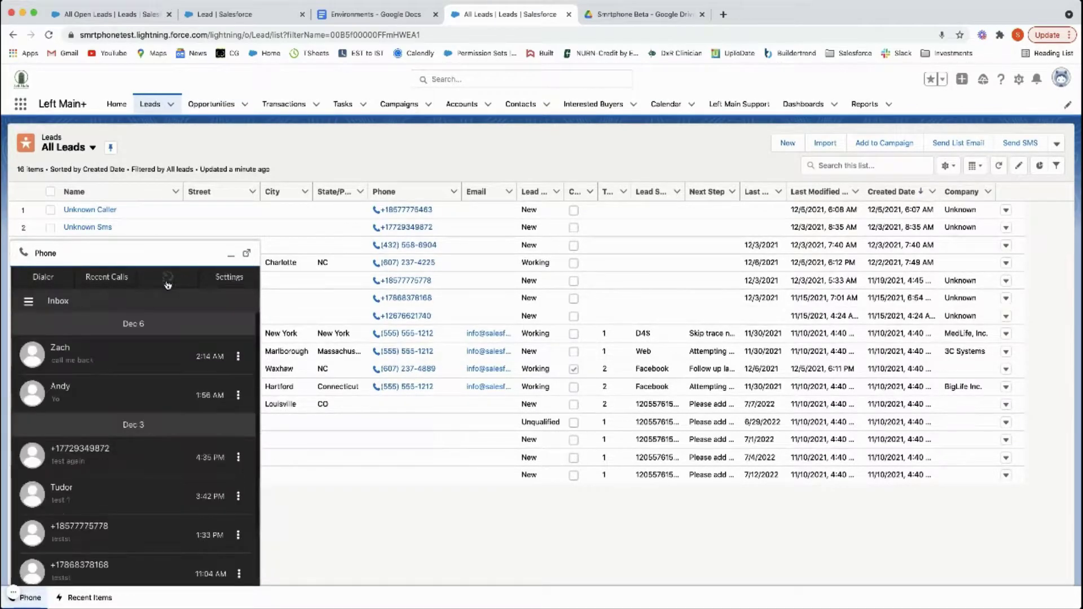
click(36, 282)
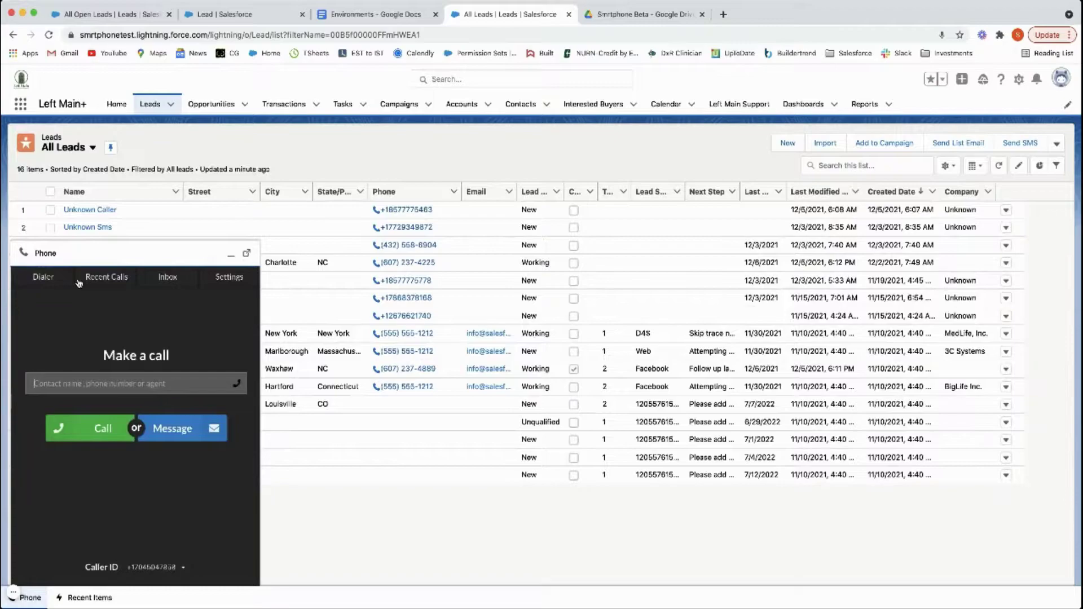
click(229, 277)
click(63, 380)
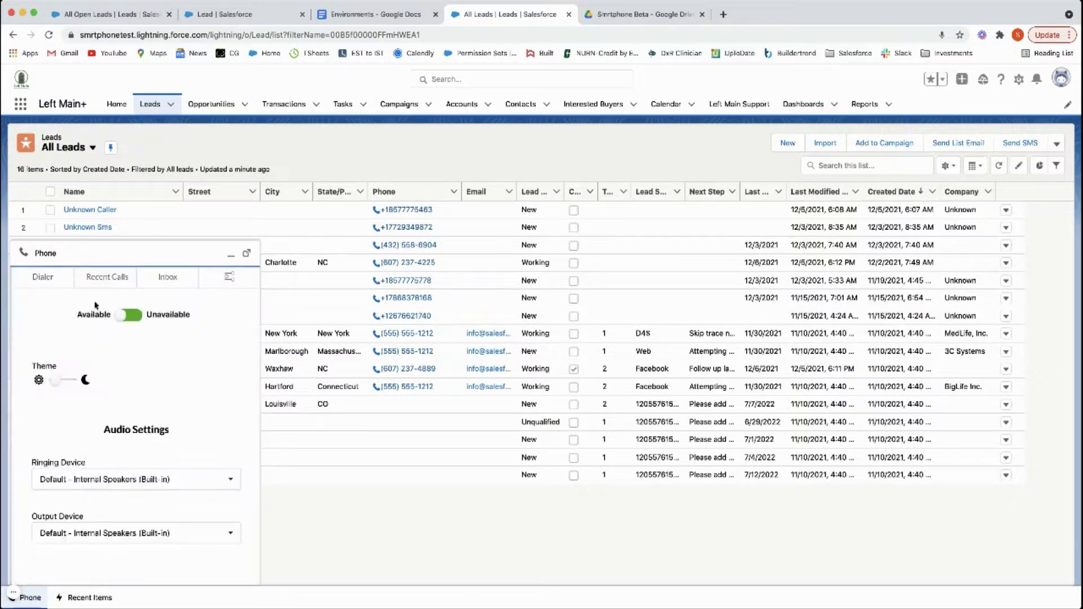
click(106, 277)
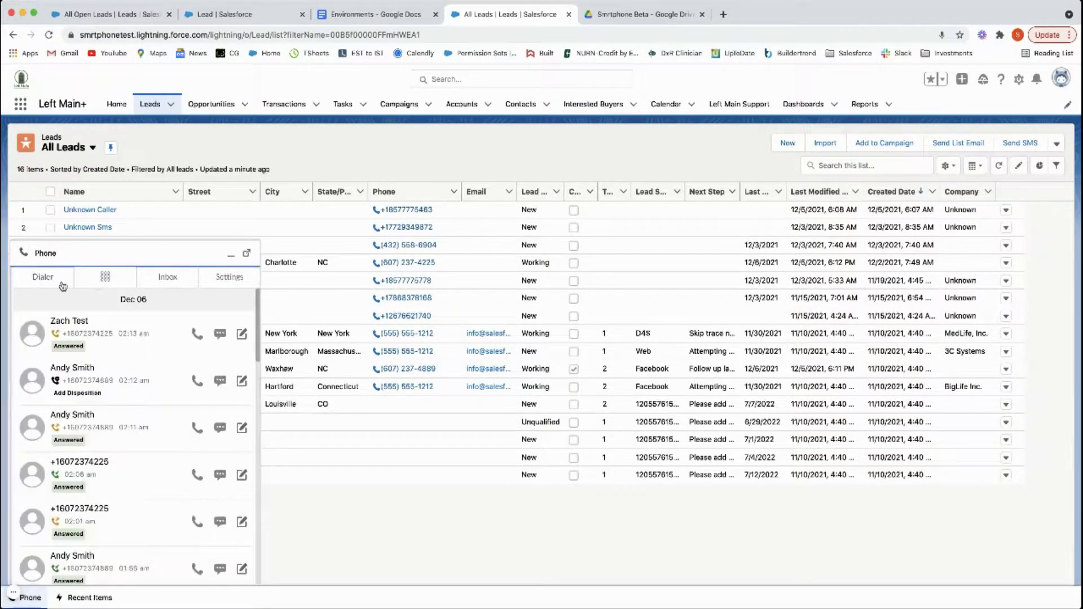
click(231, 255)
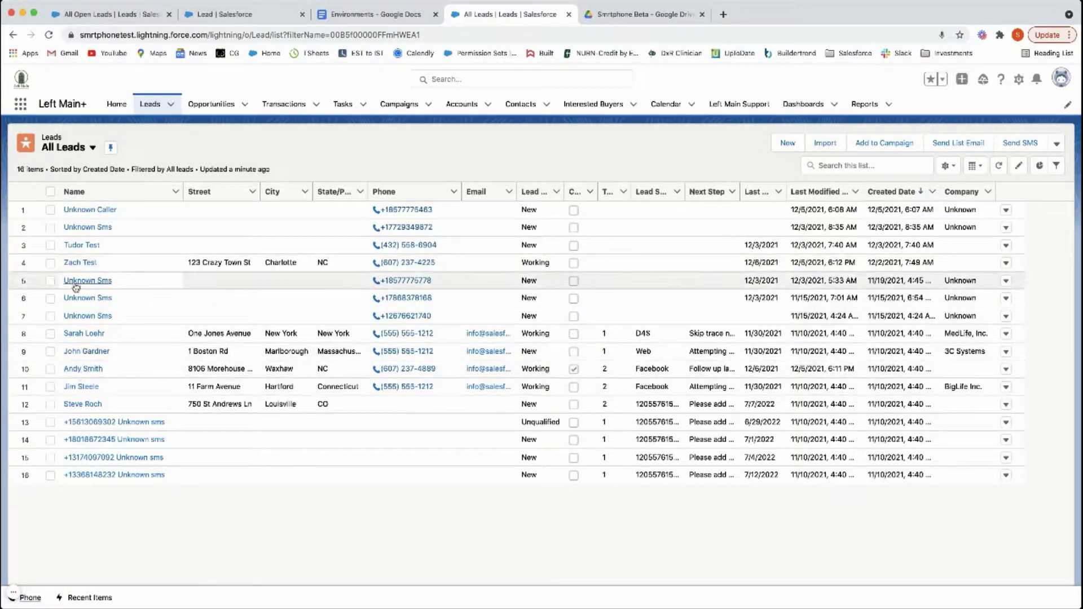
Open the lead's logged Outgoing Call task, showing call duration 22 and a recording link.
click(75, 263)
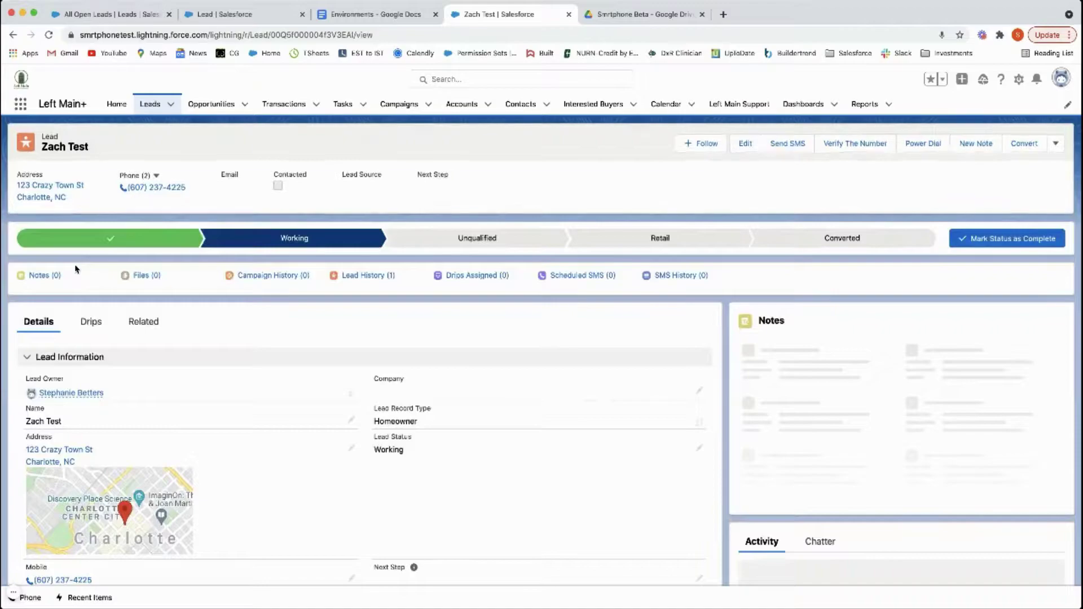
scroll(315, 304, down, 5)
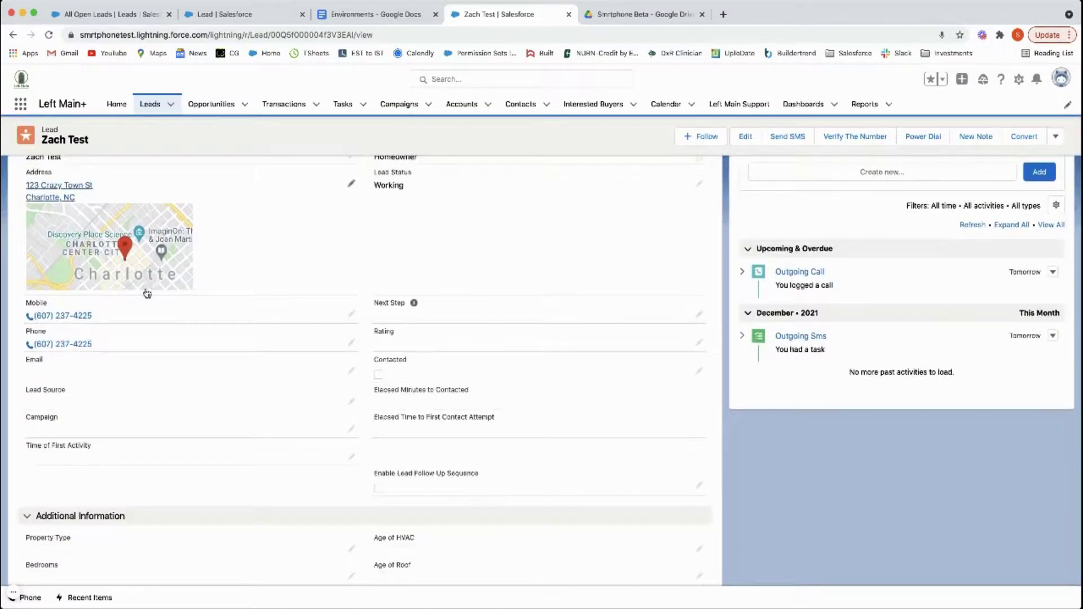
click(742, 338)
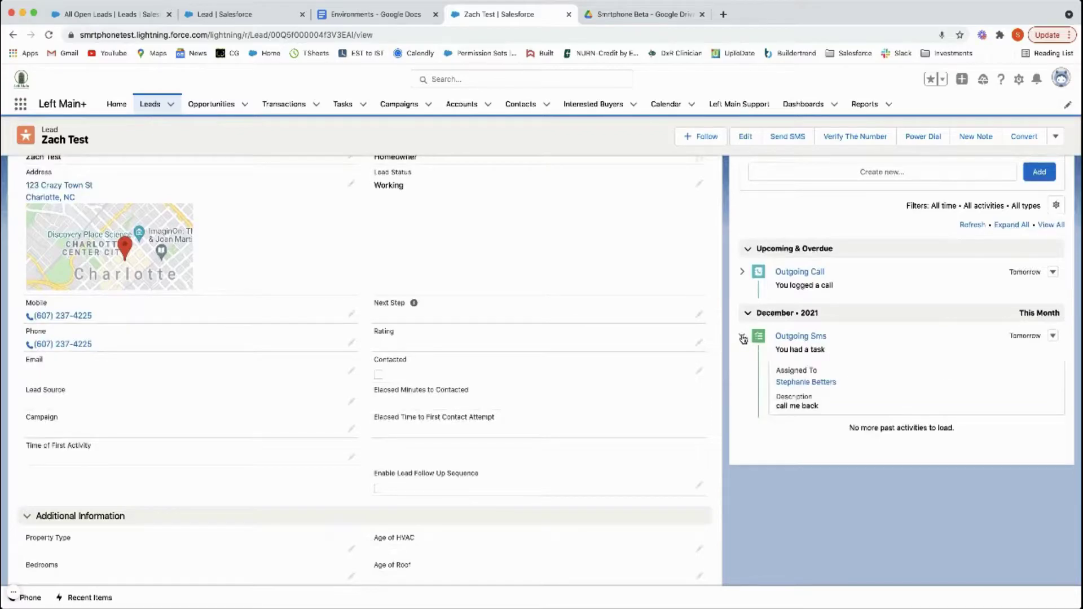
click(743, 338)
click(742, 272)
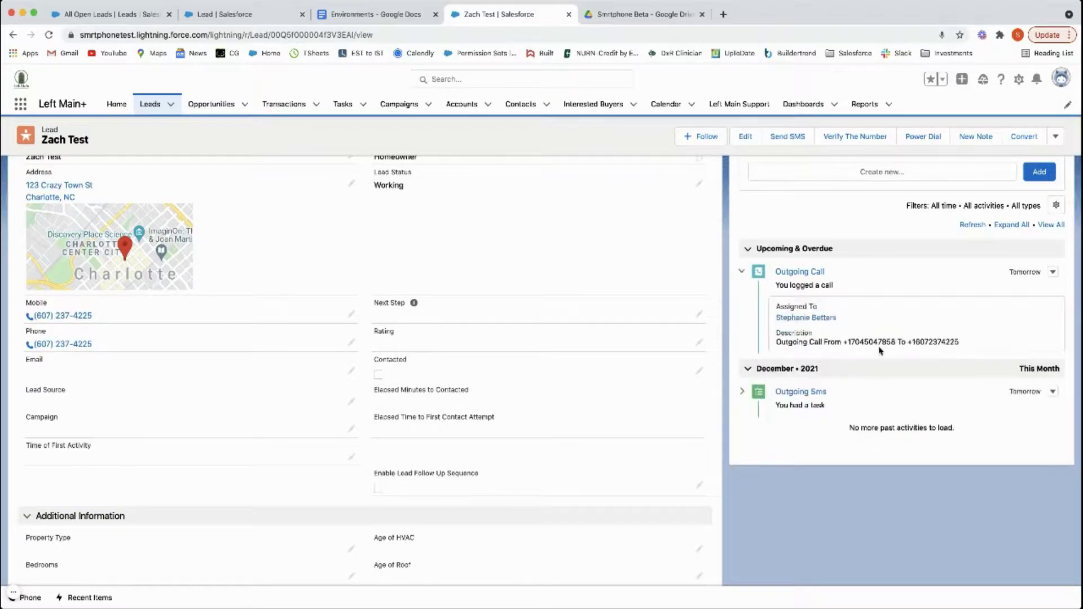
click(801, 272)
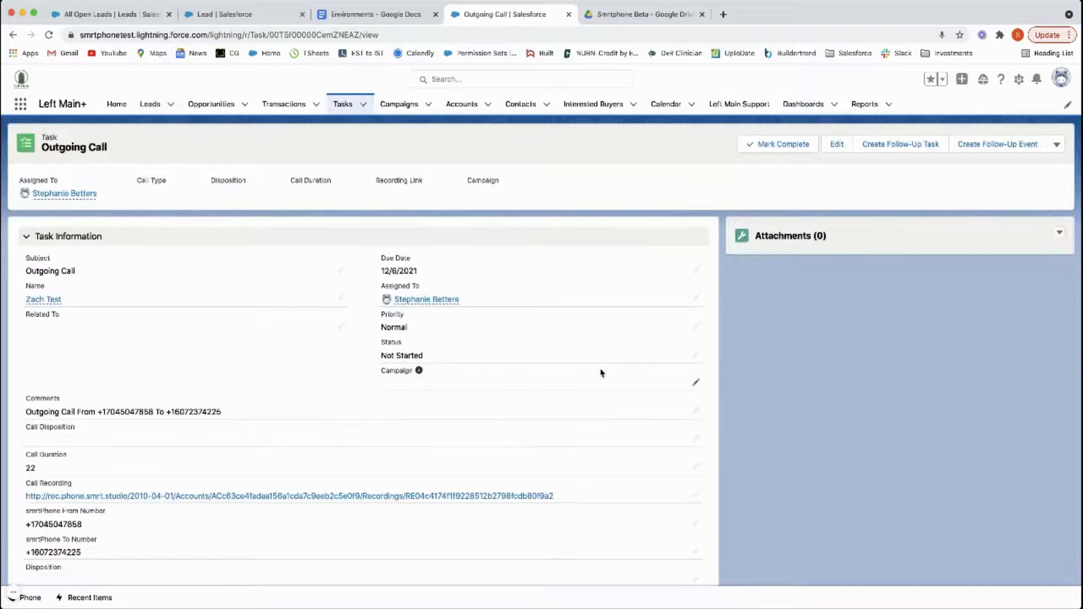
scroll(239, 435, down, 1)
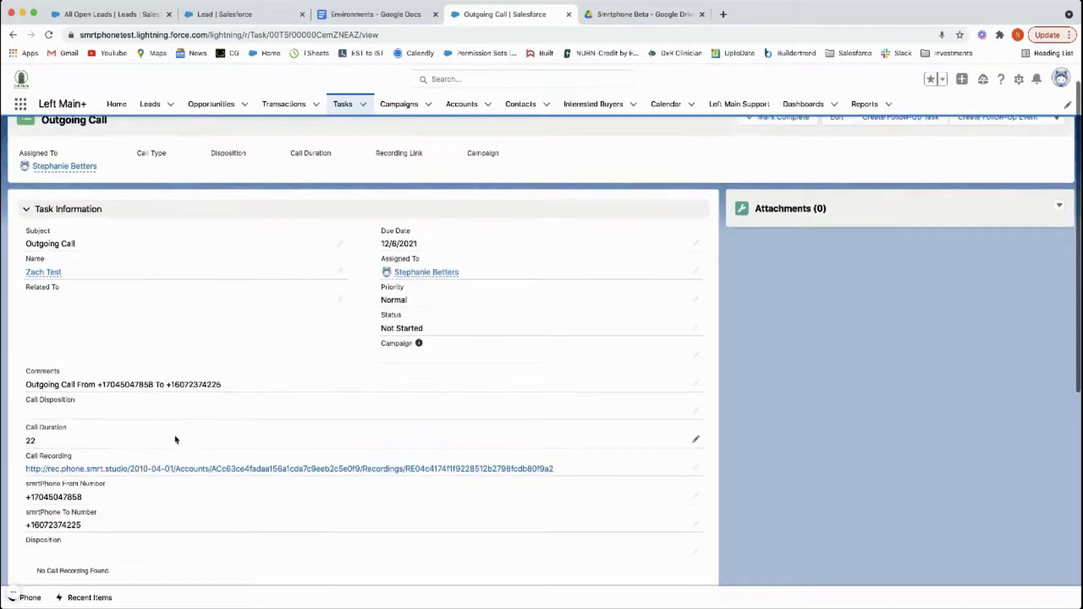
scroll(178, 439, up, 1)
scroll(199, 396, up, 1)
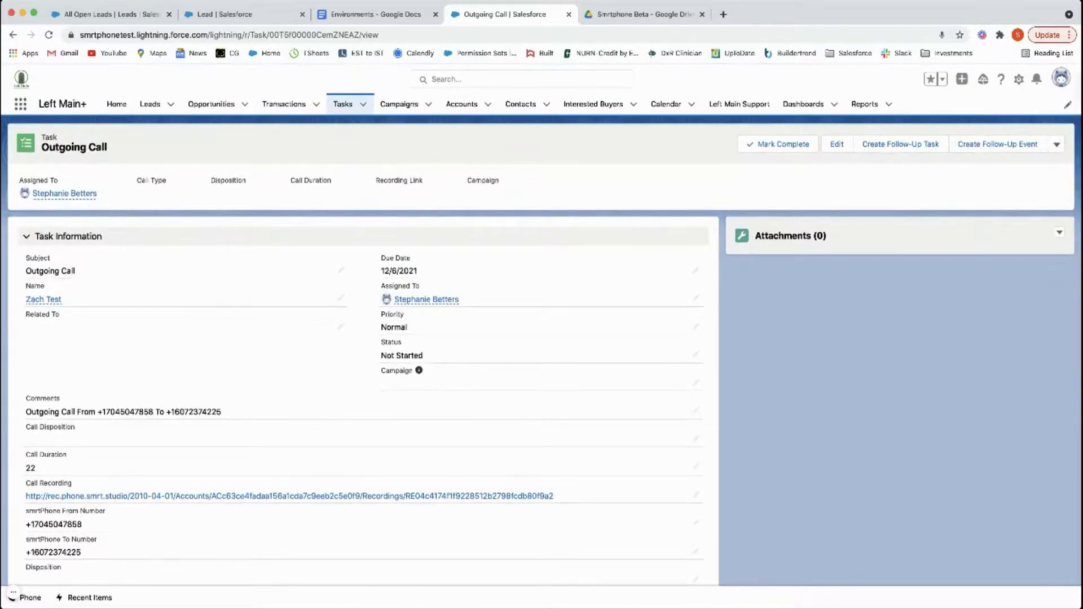
Call the lead's Mobile number, add a call note, and check the Transfer options.
click(13, 36)
scroll(180, 415, down, 2)
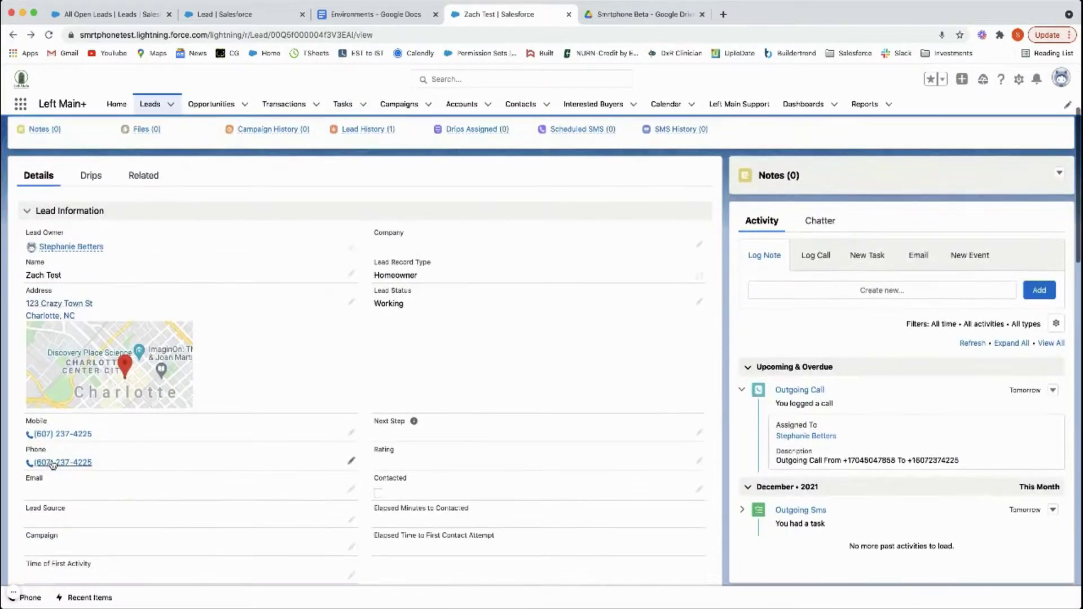
click(62, 435)
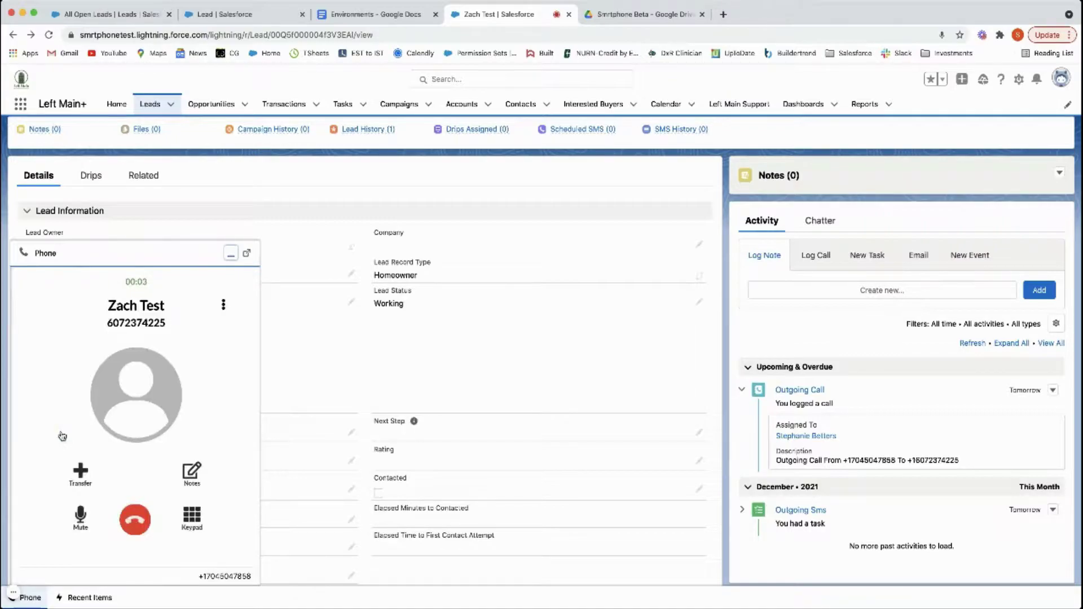
click(191, 471)
text(sdjsndkjhjsc)
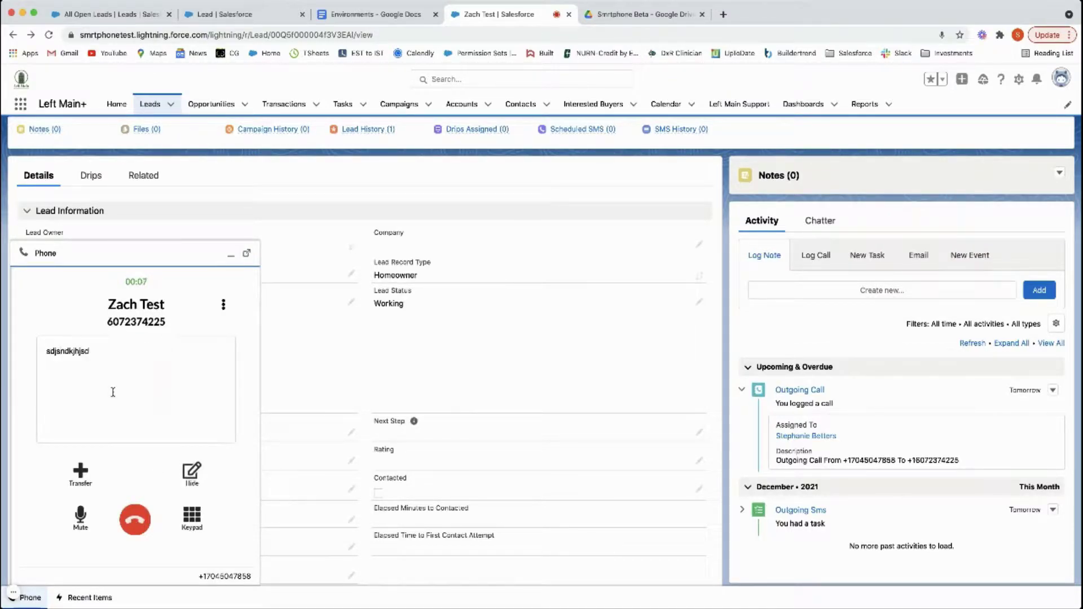
click(80, 472)
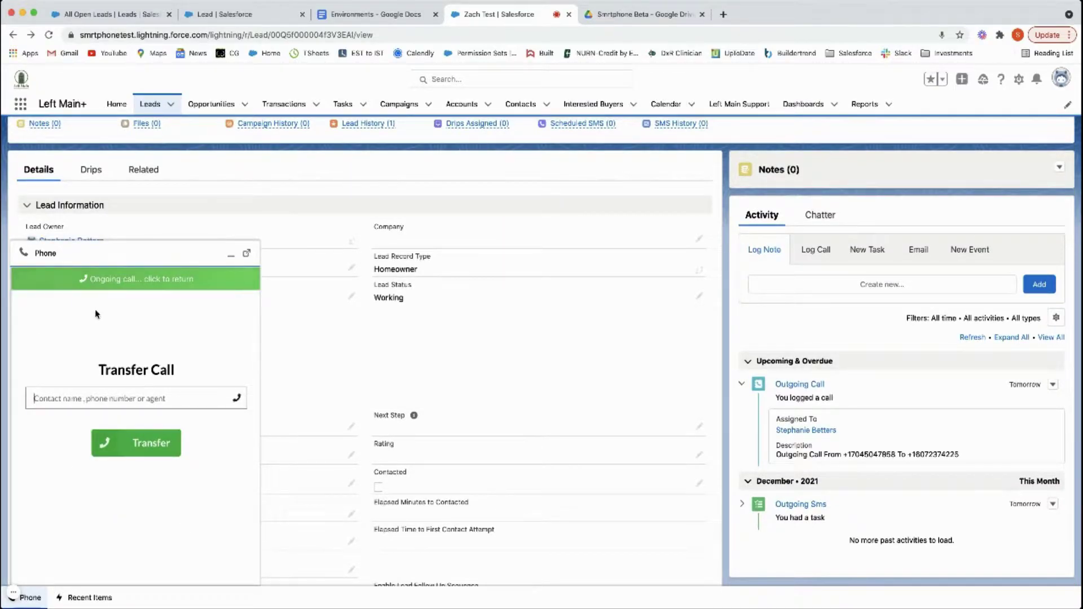
click(146, 278)
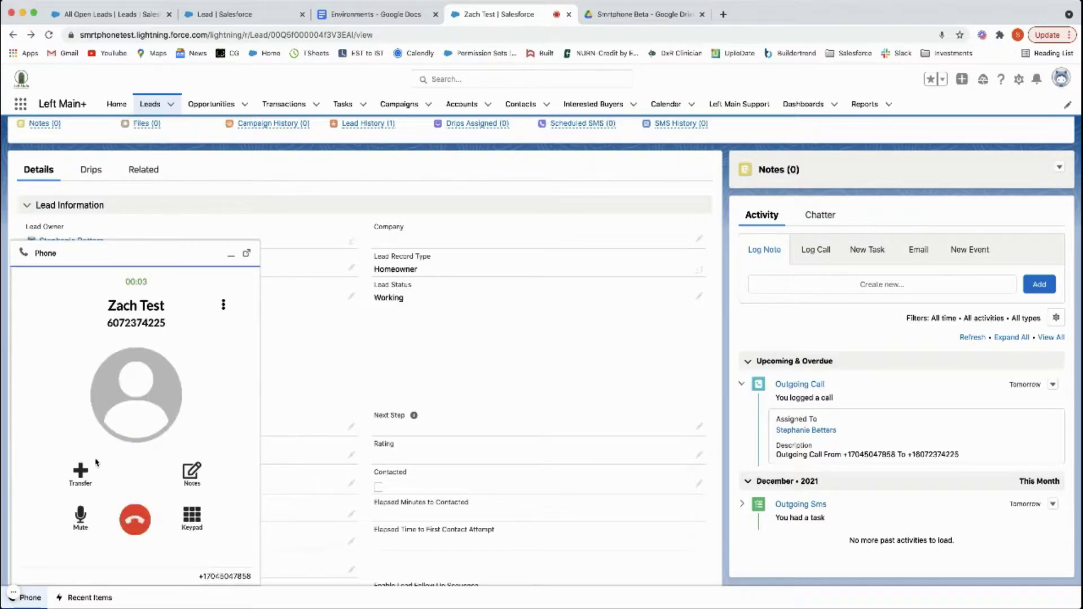
Hang up and finalize the call with a disposition, then review the lead's activity timeline.
click(135, 523)
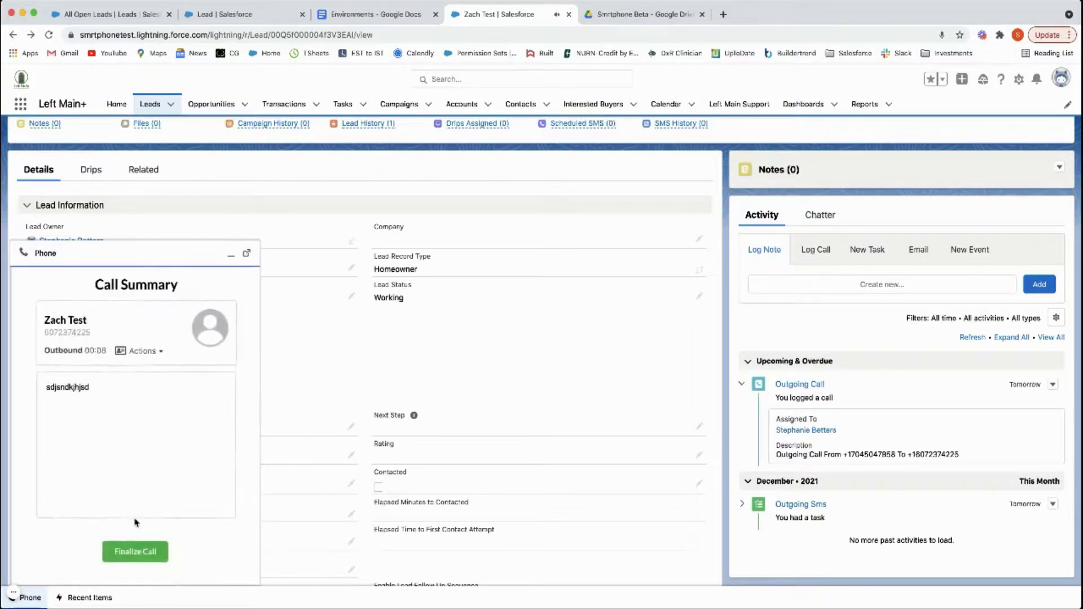
click(116, 556)
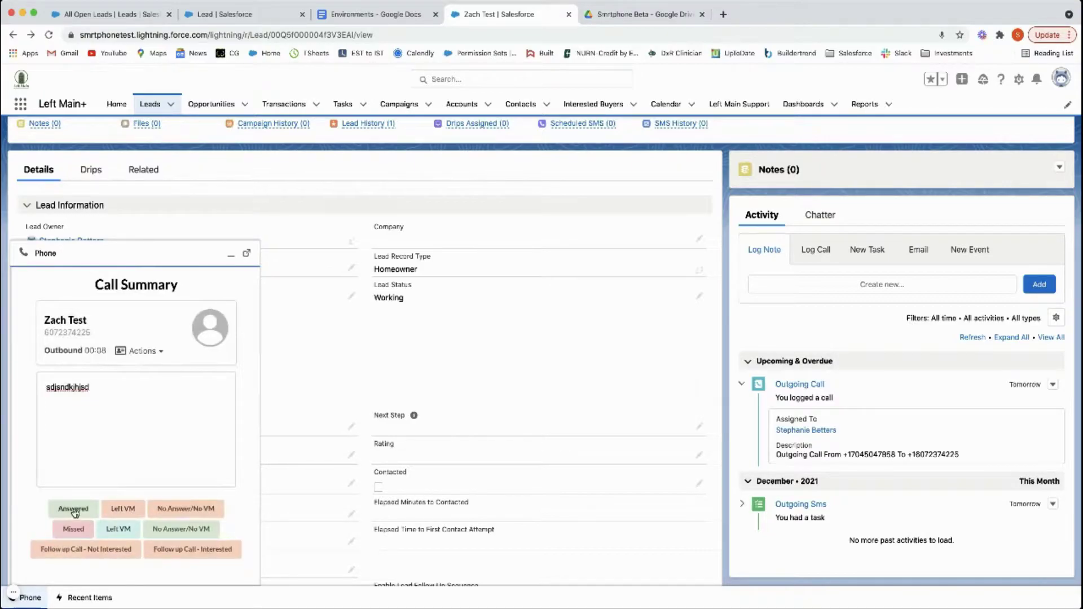
click(163, 552)
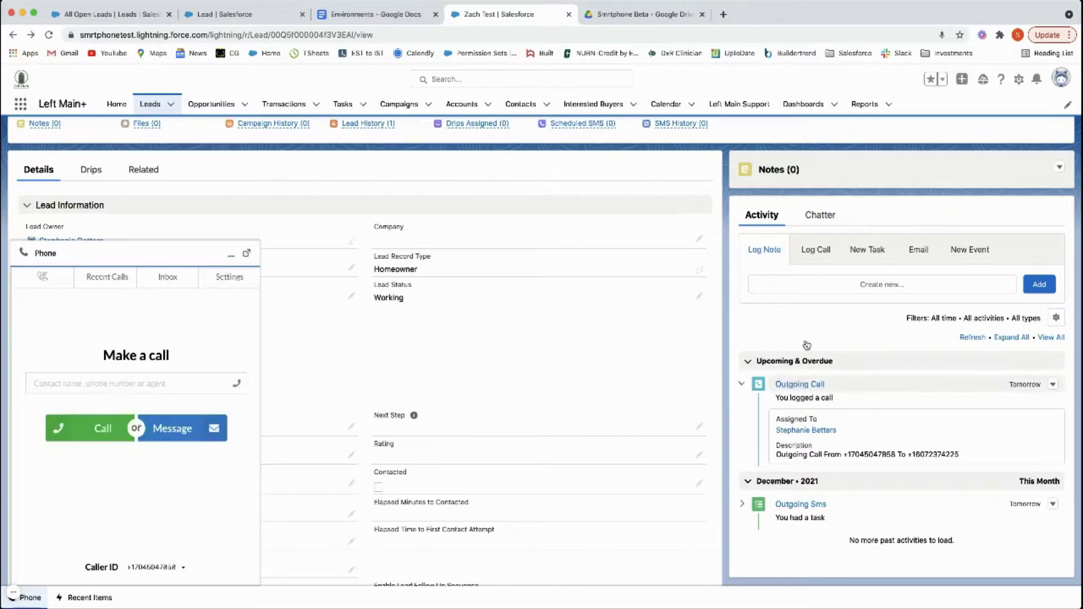
scroll(821, 362, up, 2)
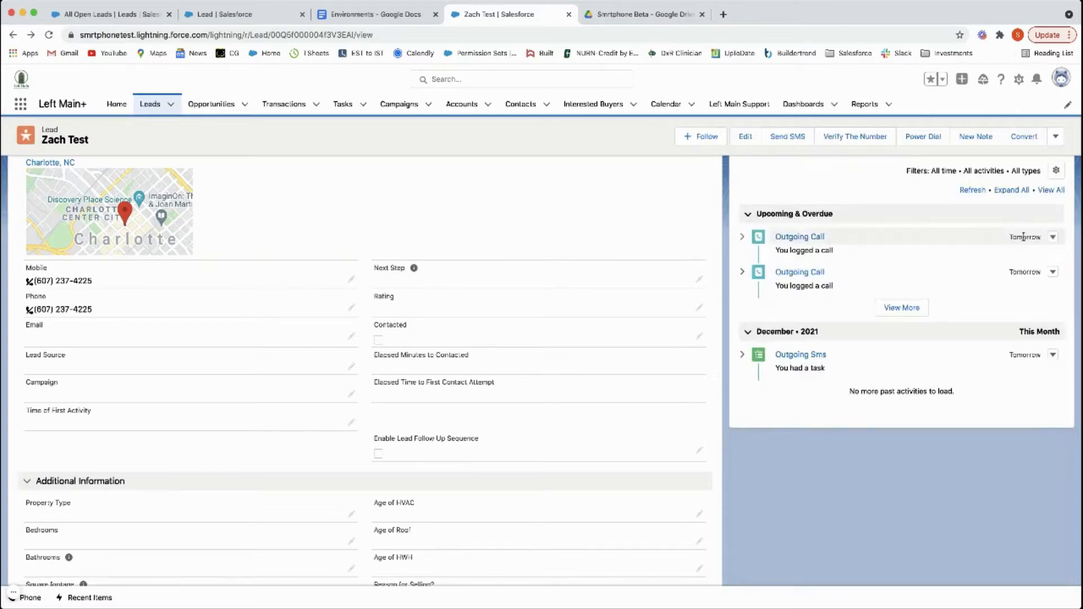
From Recent Calls in the Phone panel, send the lead the SMS 'test text message'.
scroll(745, 267, up, 1)
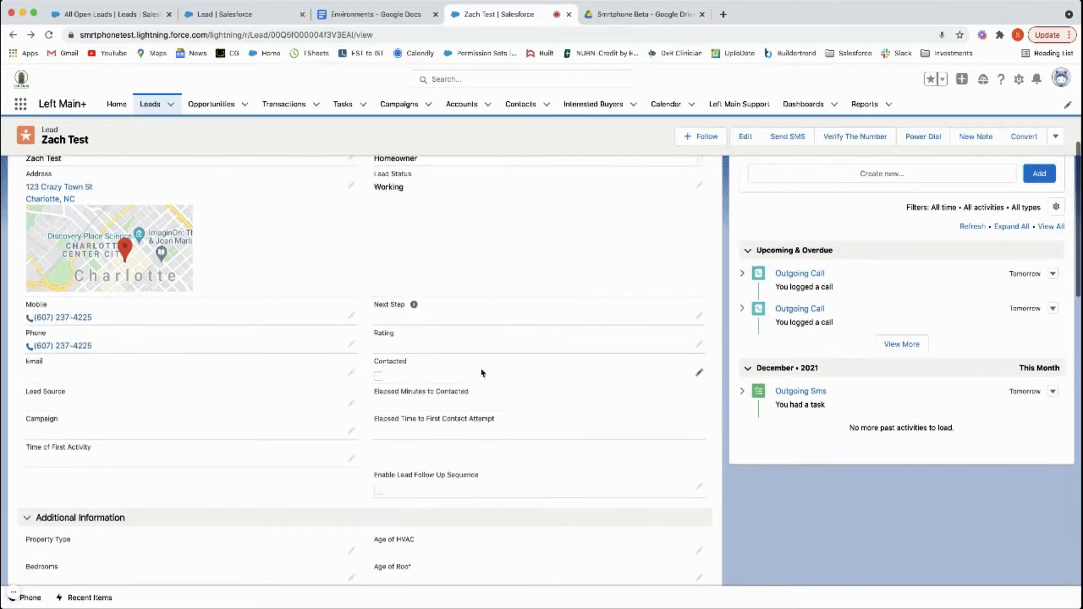
click(38, 599)
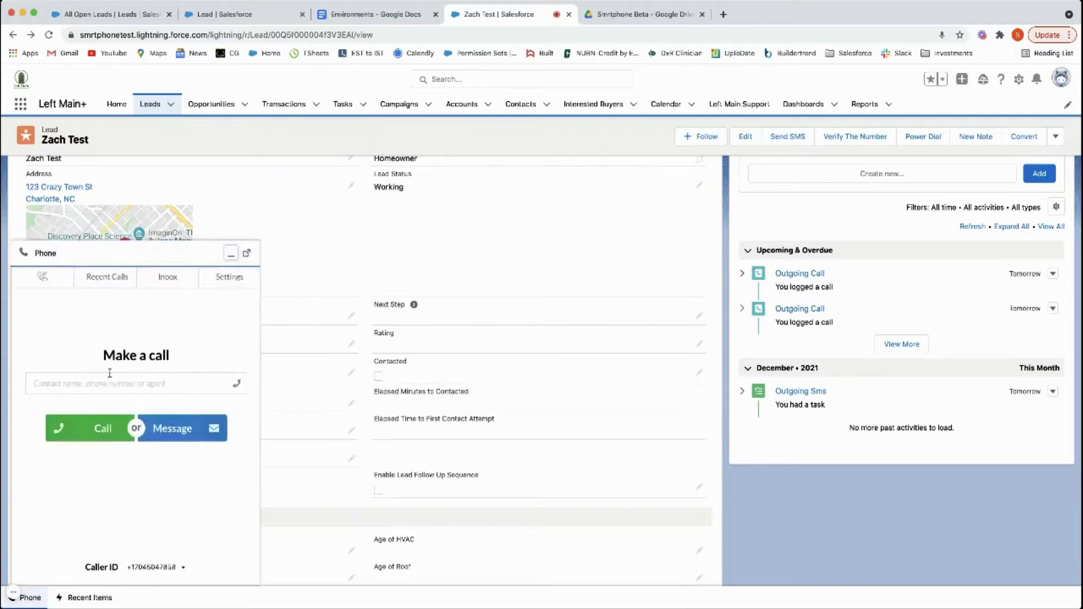
click(114, 282)
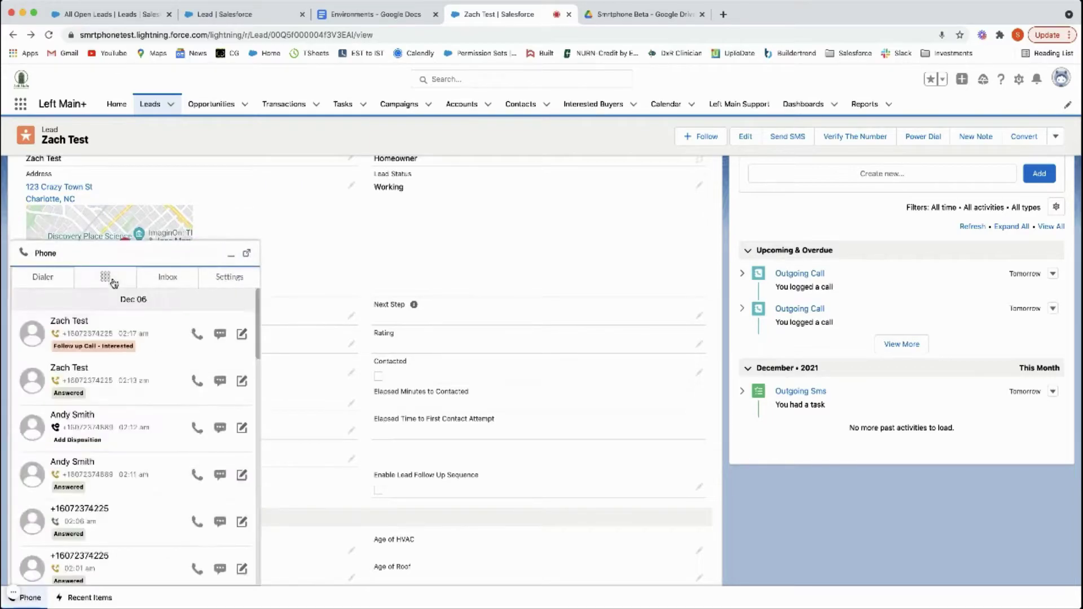
click(220, 334)
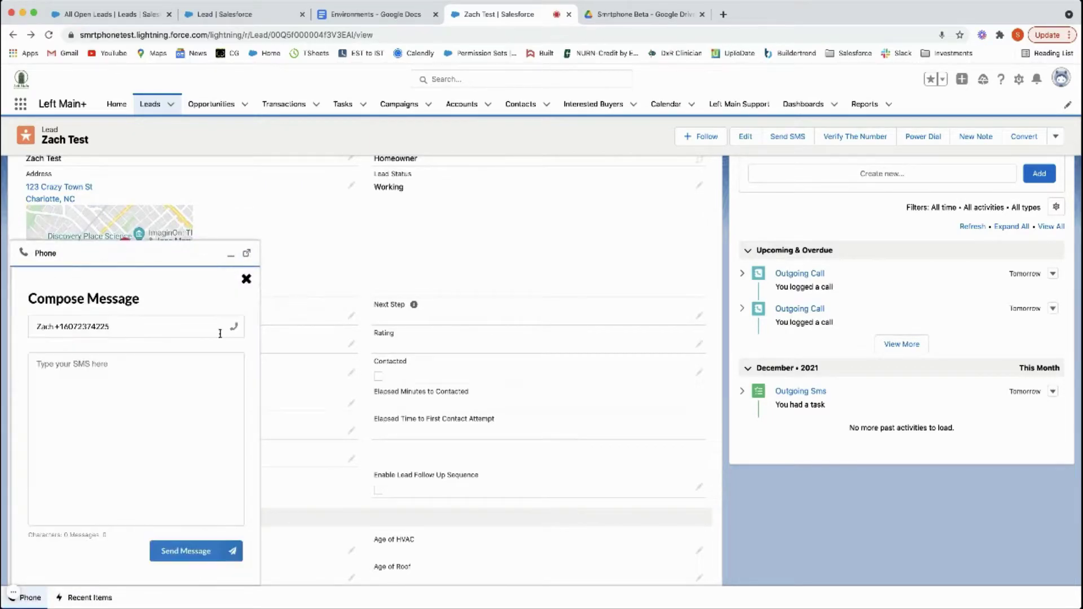
click(144, 390)
text(test text)
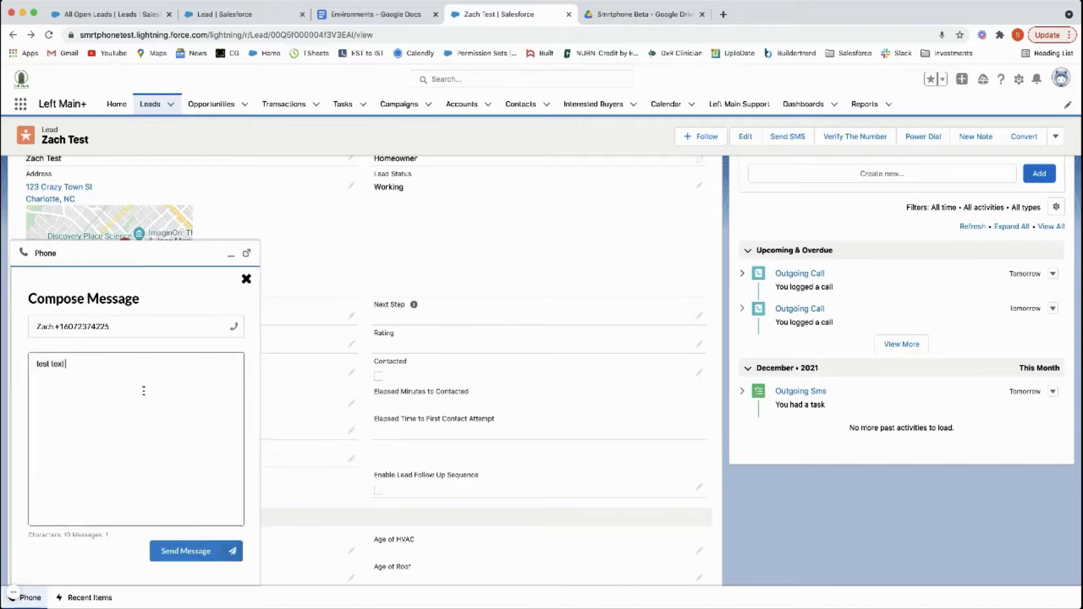
key(BackSpace)
key(BackSpace)
key(BackSpace)
key(BackSpace)
key(BackSpace)
text(me)
click(199, 552)
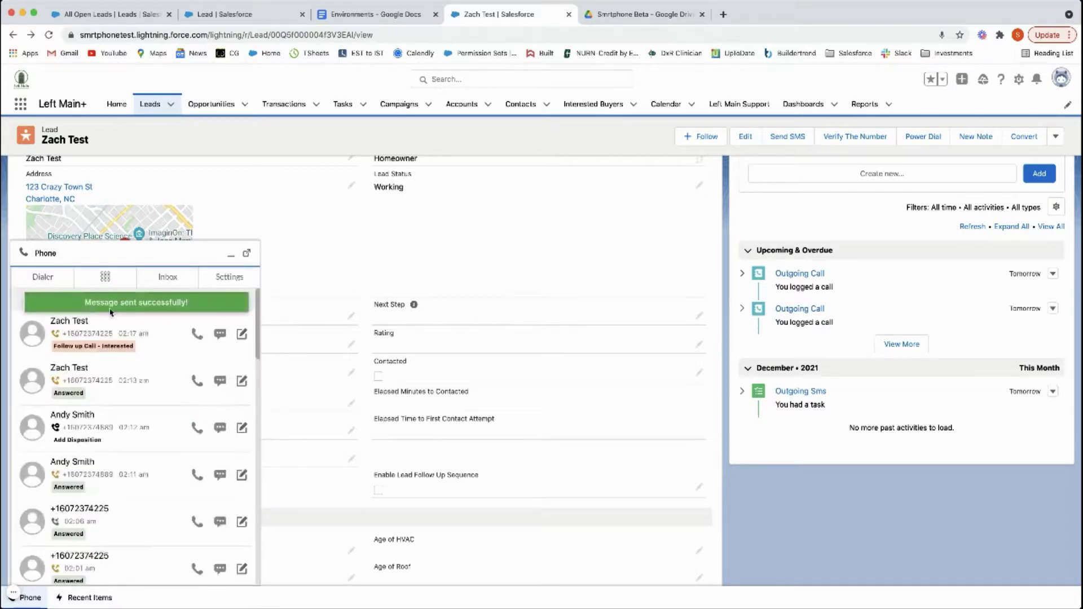
From the Dialer, compose a new SMS to the lead reading 'here again' and send it.
click(43, 276)
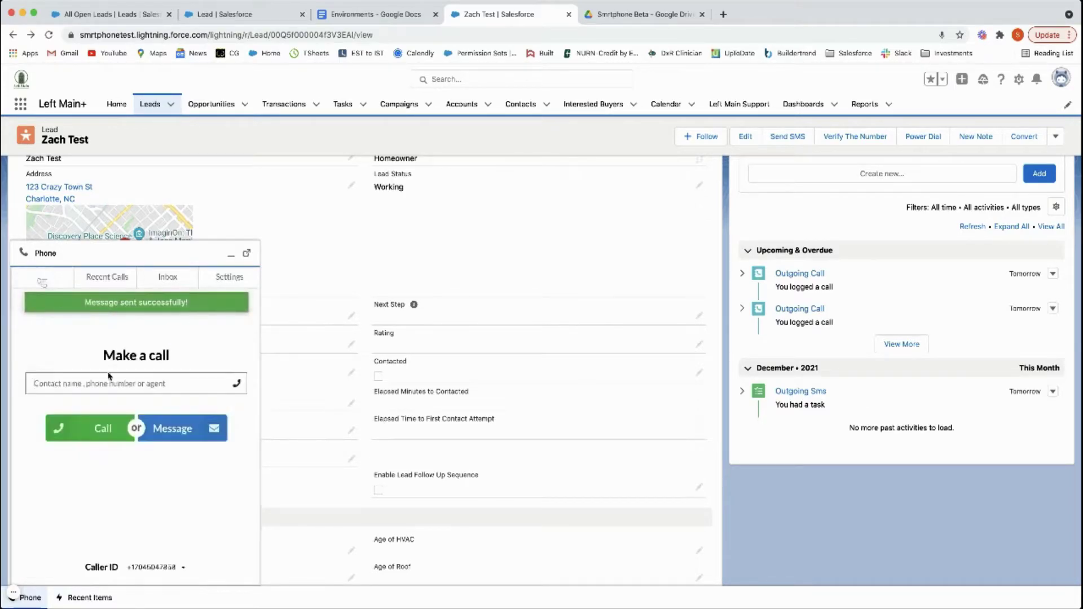
click(168, 427)
click(105, 332)
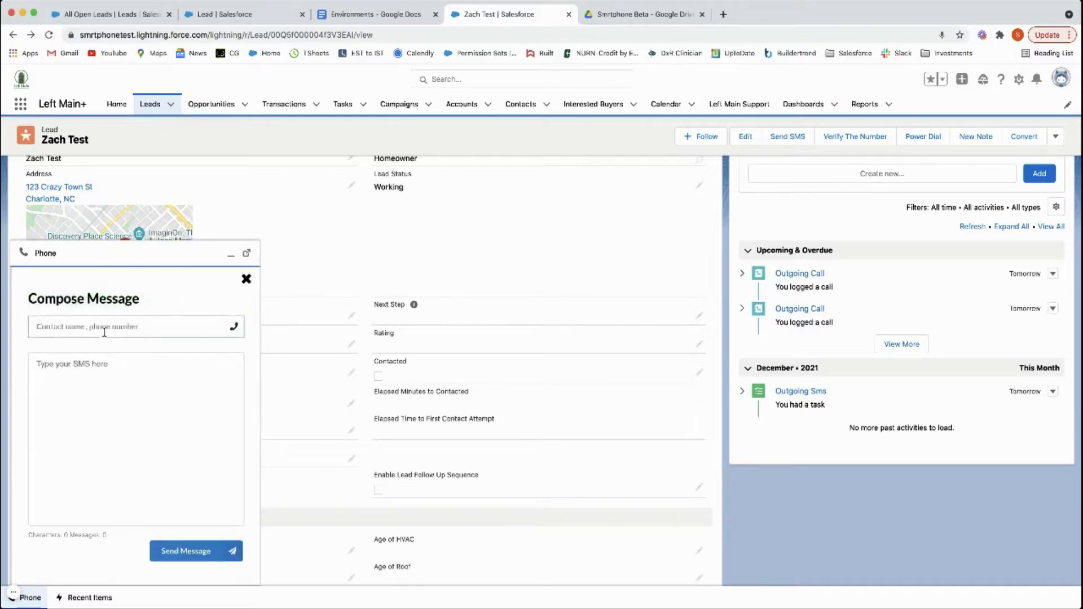
text(zach test)
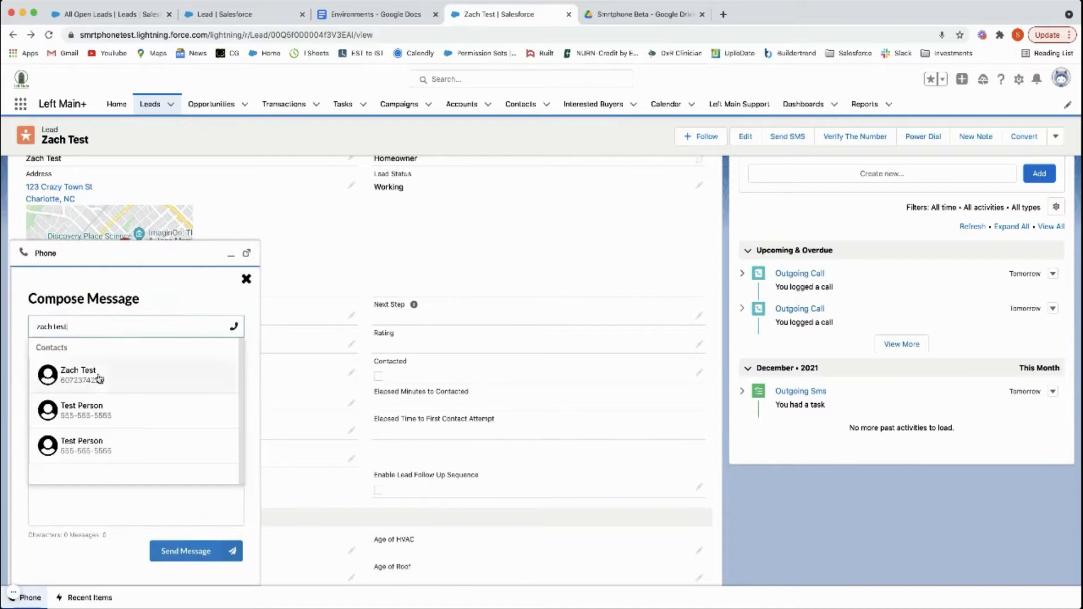
click(95, 376)
text(he)
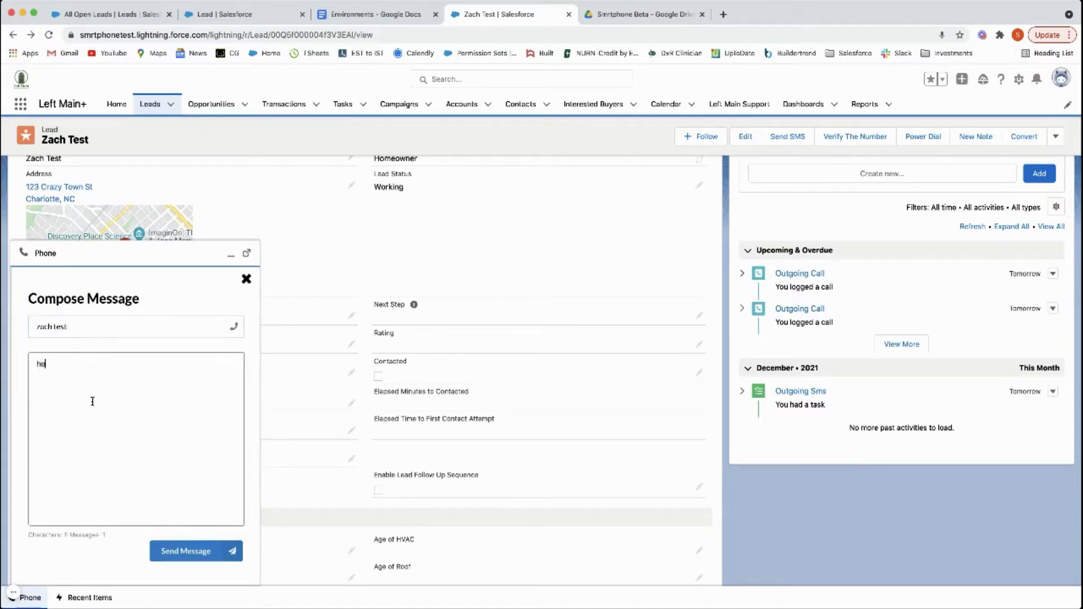
text(re again)
click(182, 553)
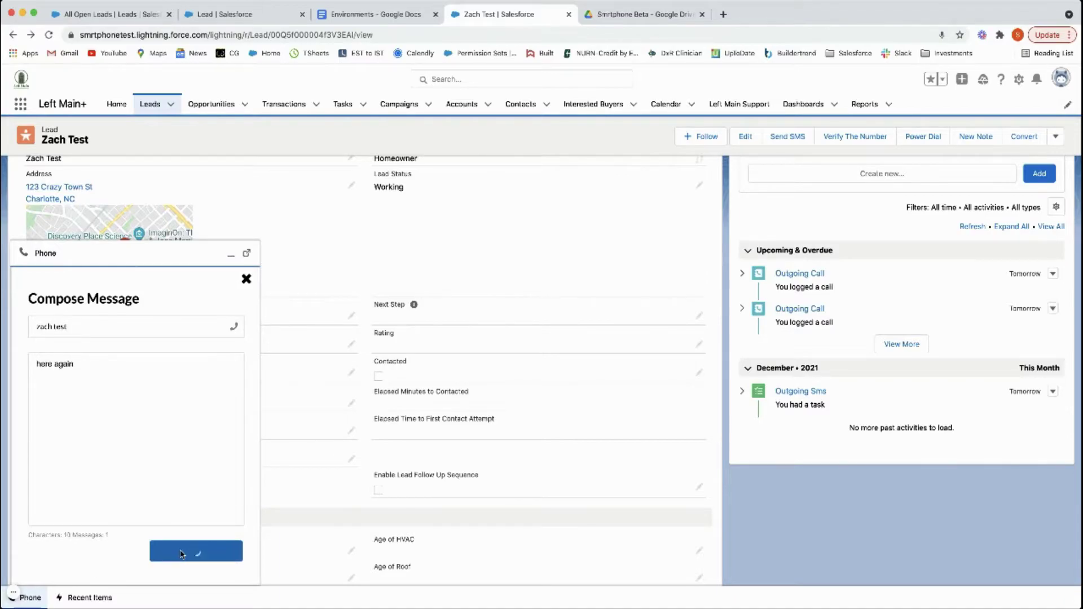
mouse_move(14, 594)
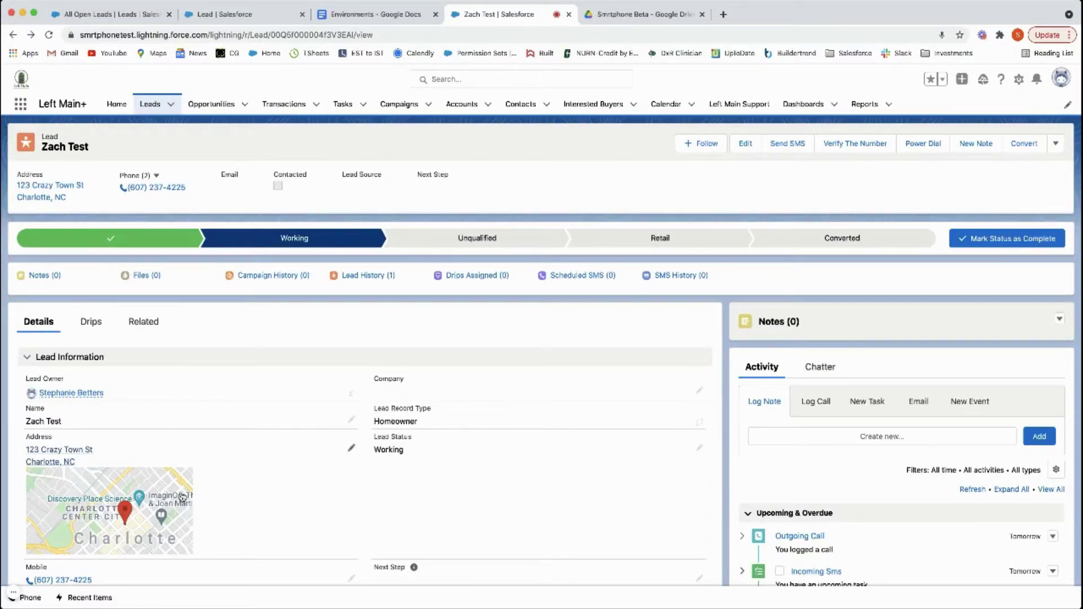
Open the Phone panel, view the new message thread, then switch to the Inbox folder.
click(25, 598)
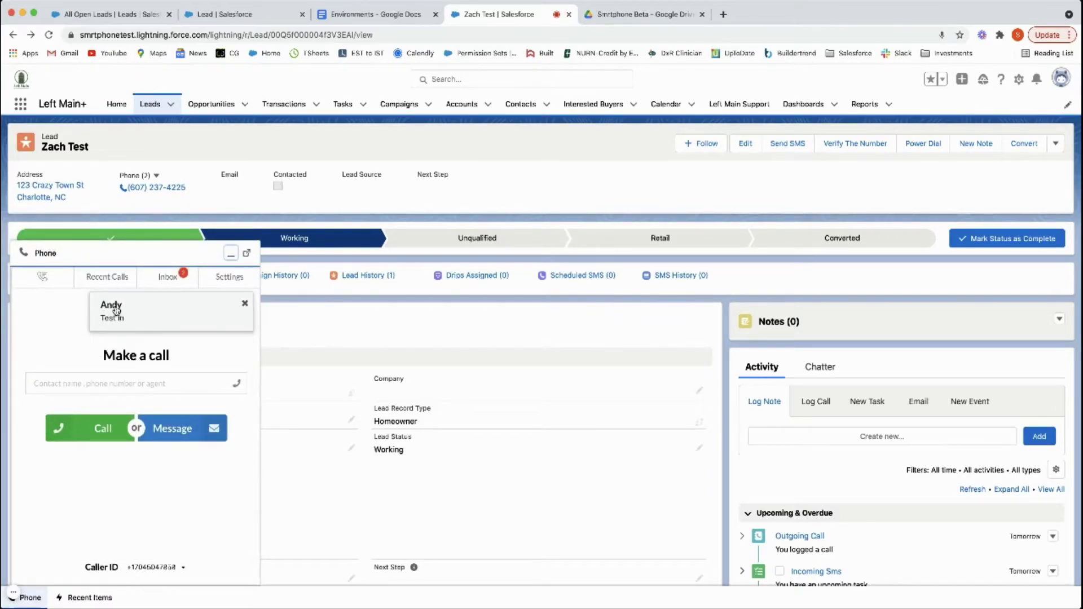
click(116, 310)
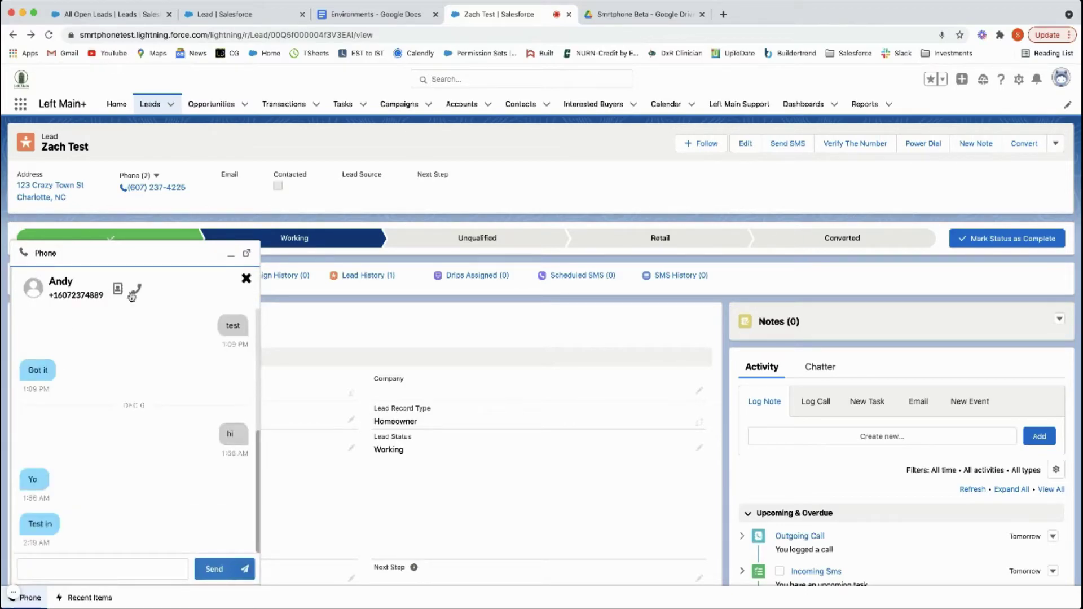
click(245, 279)
click(166, 280)
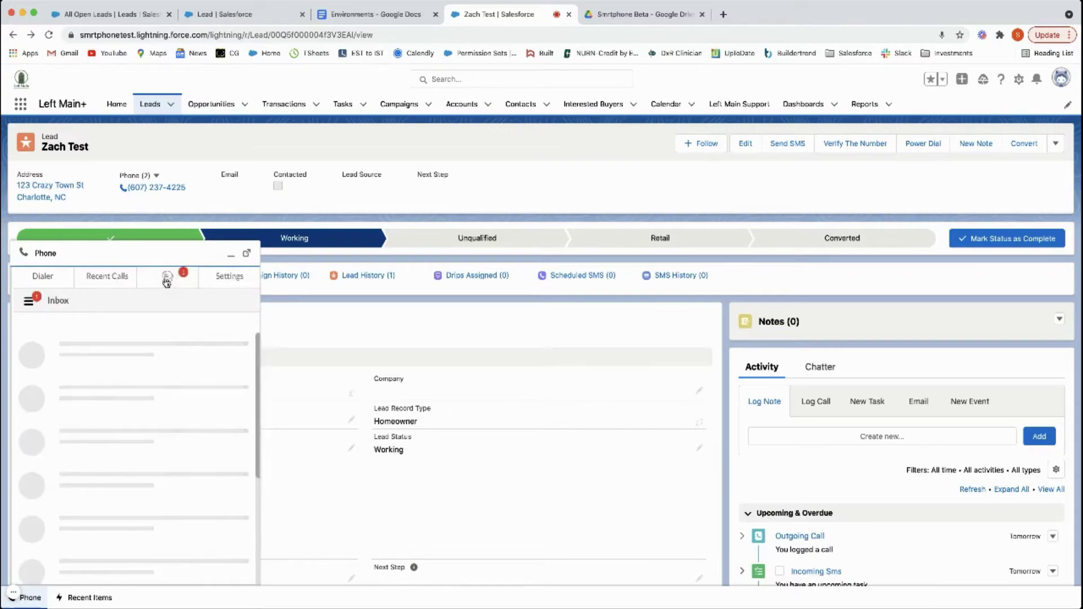
click(29, 301)
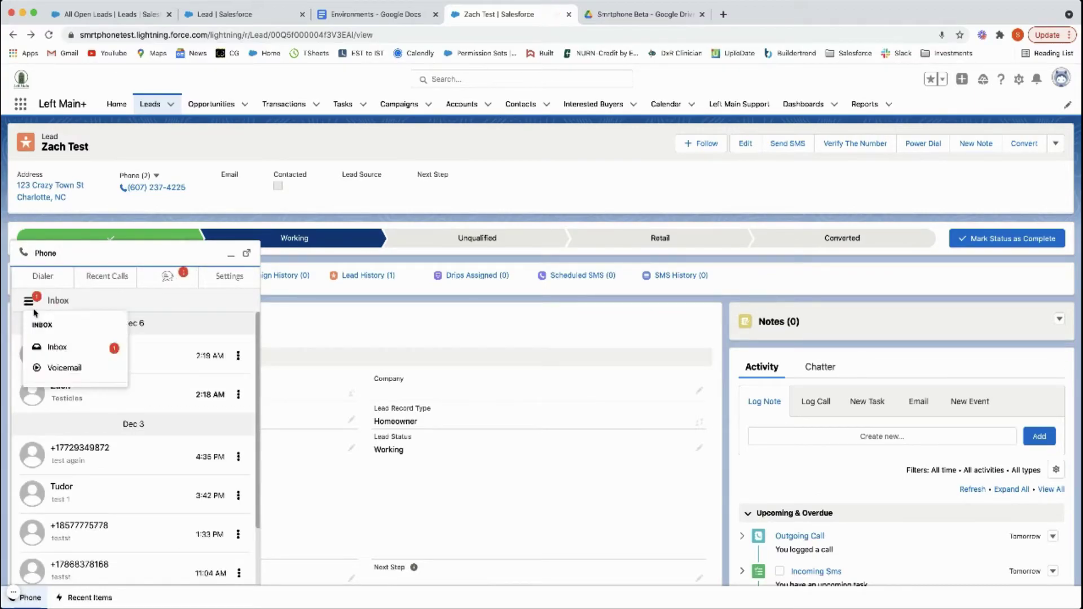
click(56, 352)
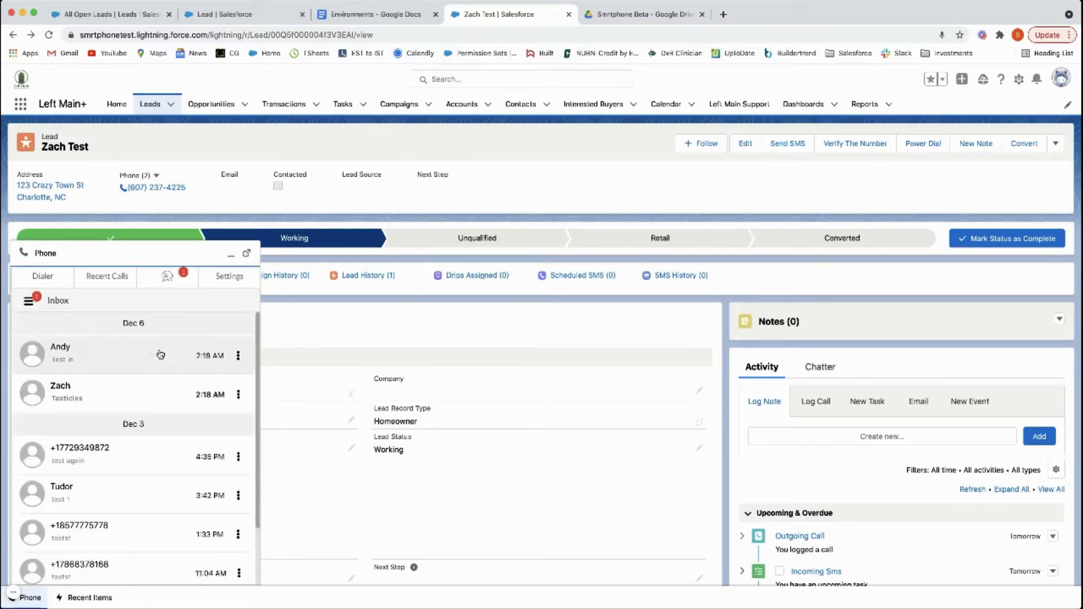
click(76, 399)
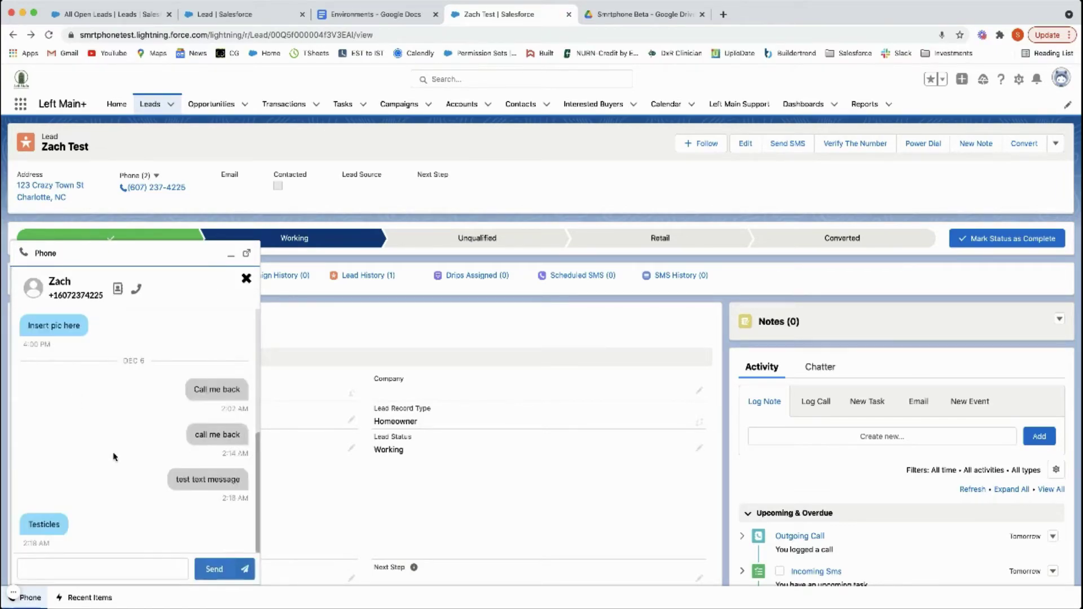
click(246, 279)
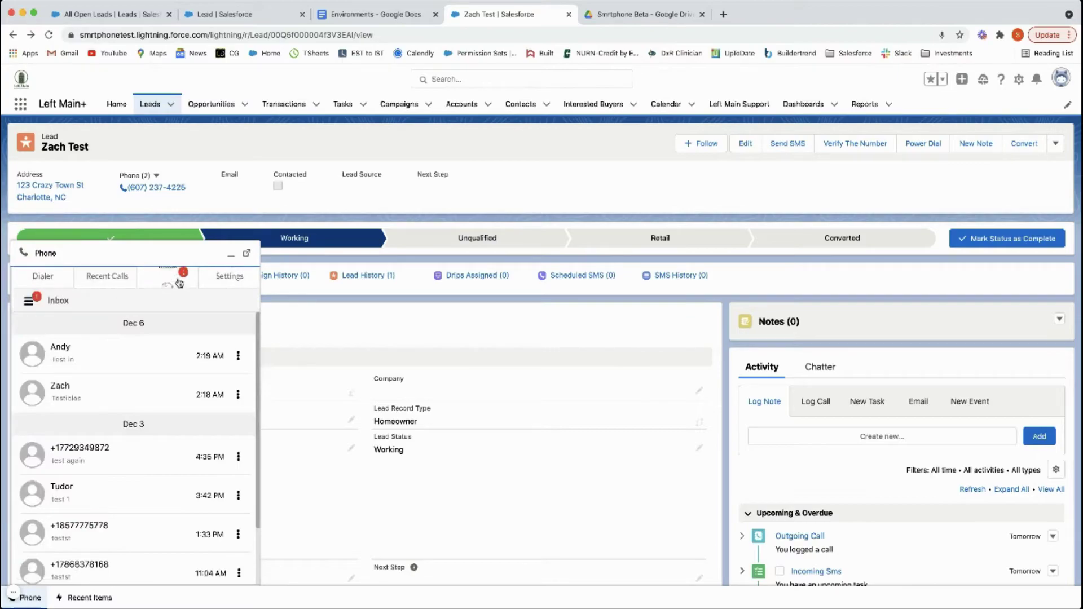
Minimise the Phone panel and review the Incoming Sms task details in the Activity timeline.
click(232, 255)
scroll(516, 452, down, 3)
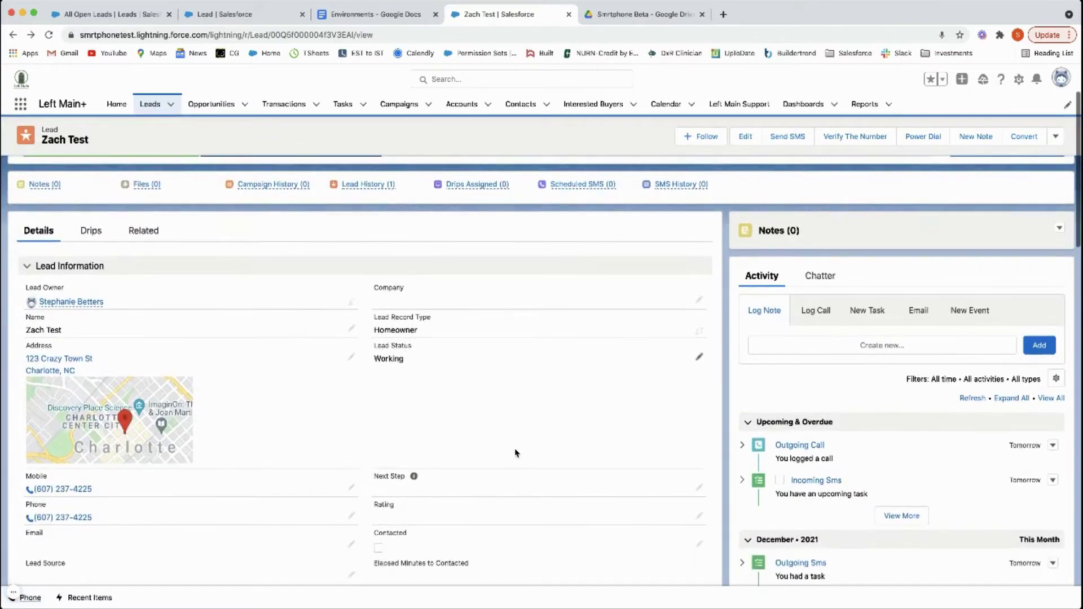
scroll(516, 452, down, 4)
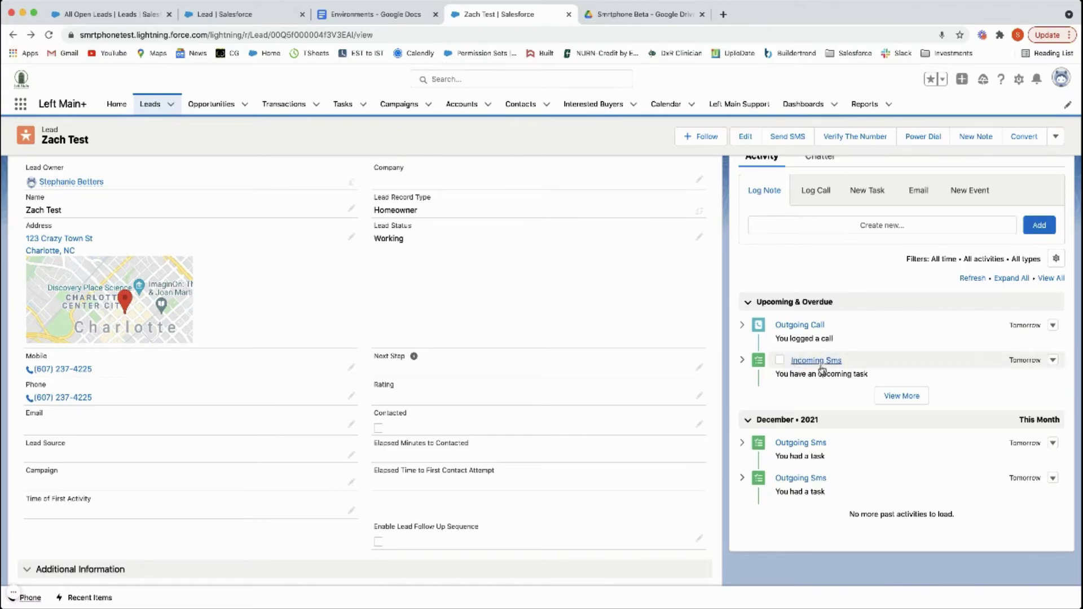
click(743, 360)
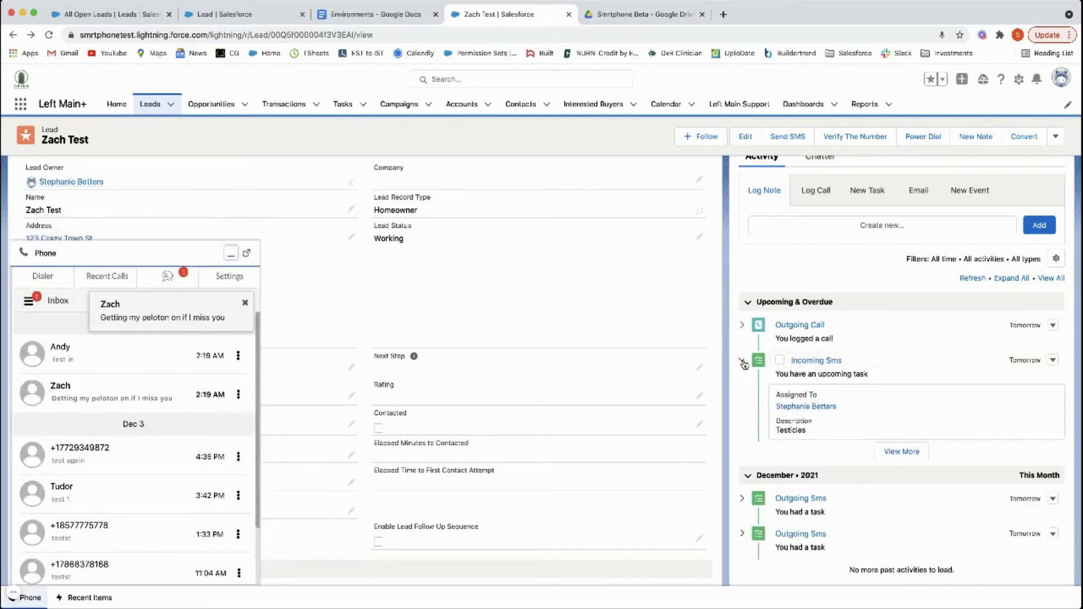
click(744, 362)
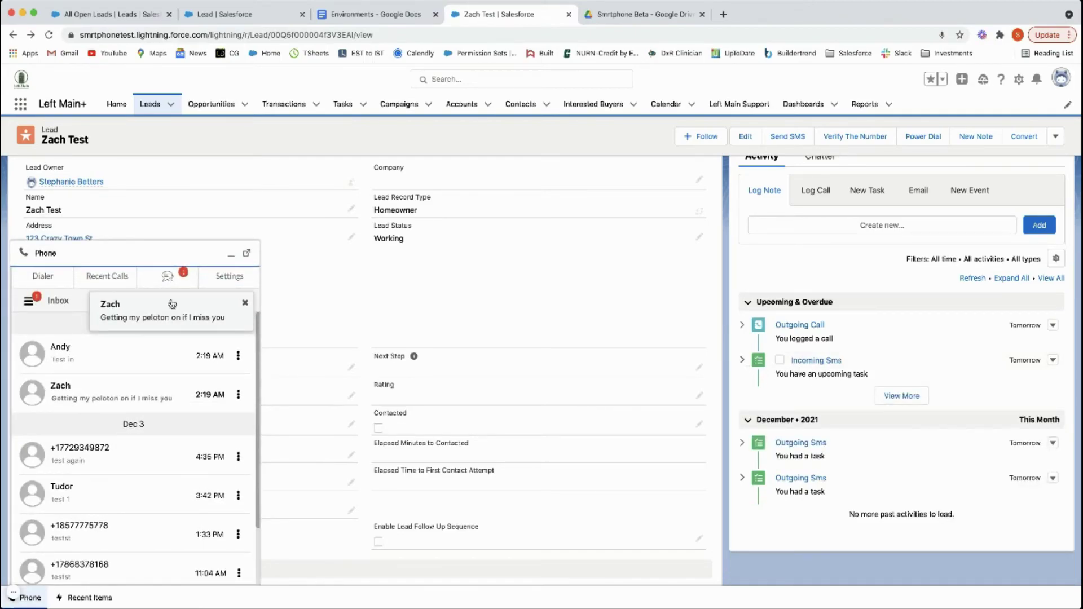
click(231, 256)
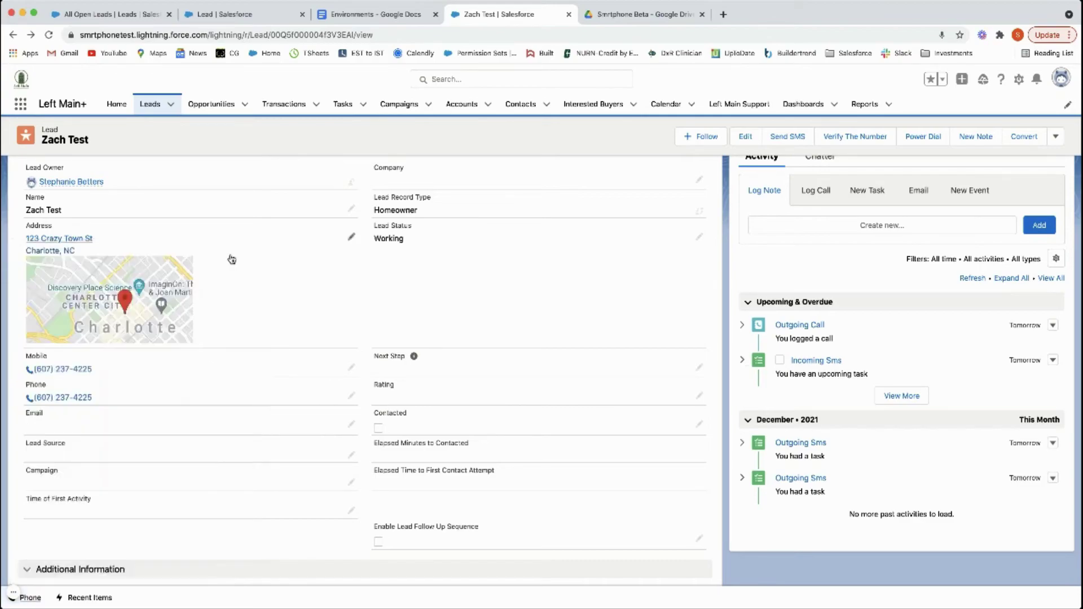
click(743, 361)
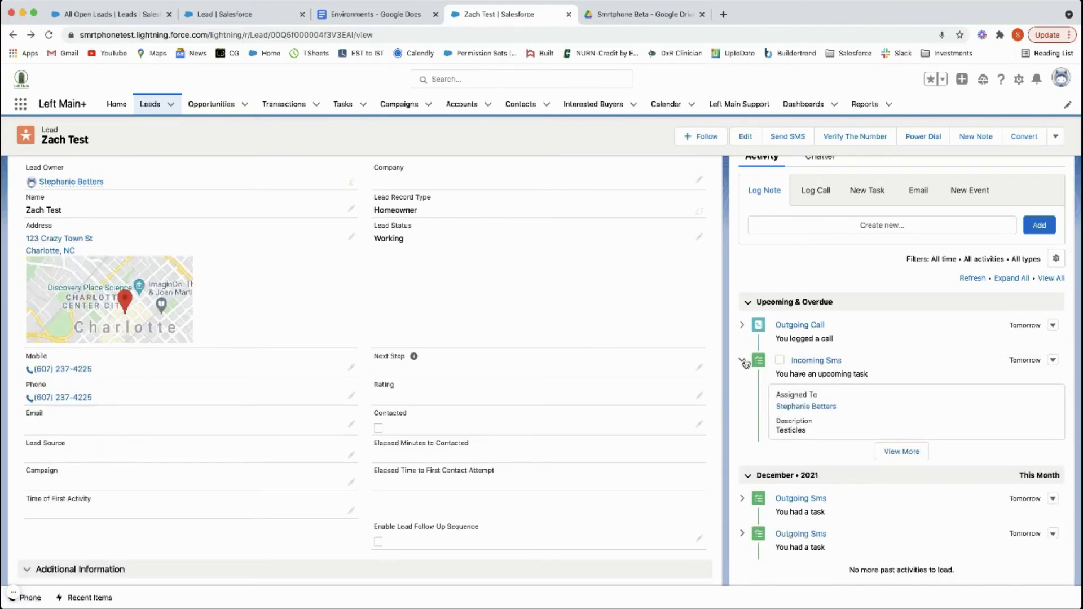
click(744, 362)
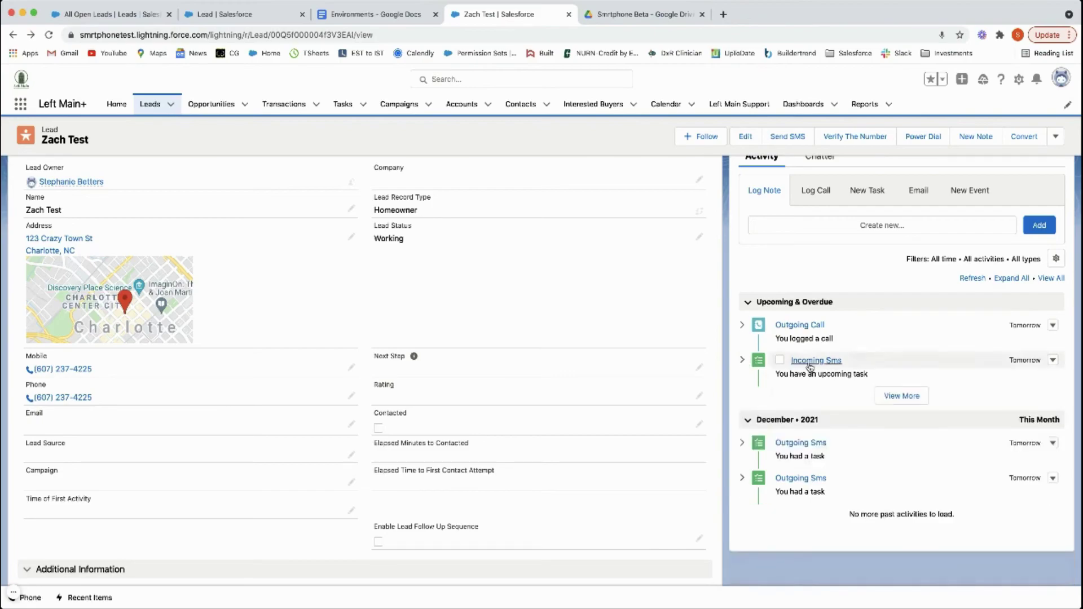
Mark the Incoming Sms task complete and show more activities, checking the second Outgoing Call.
click(780, 362)
click(905, 398)
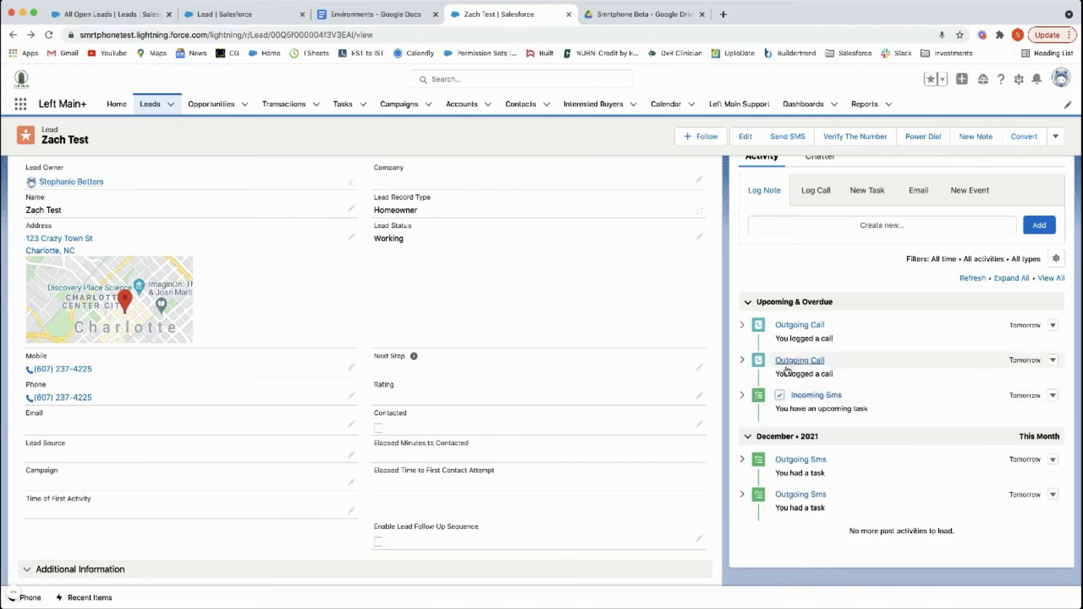
click(742, 360)
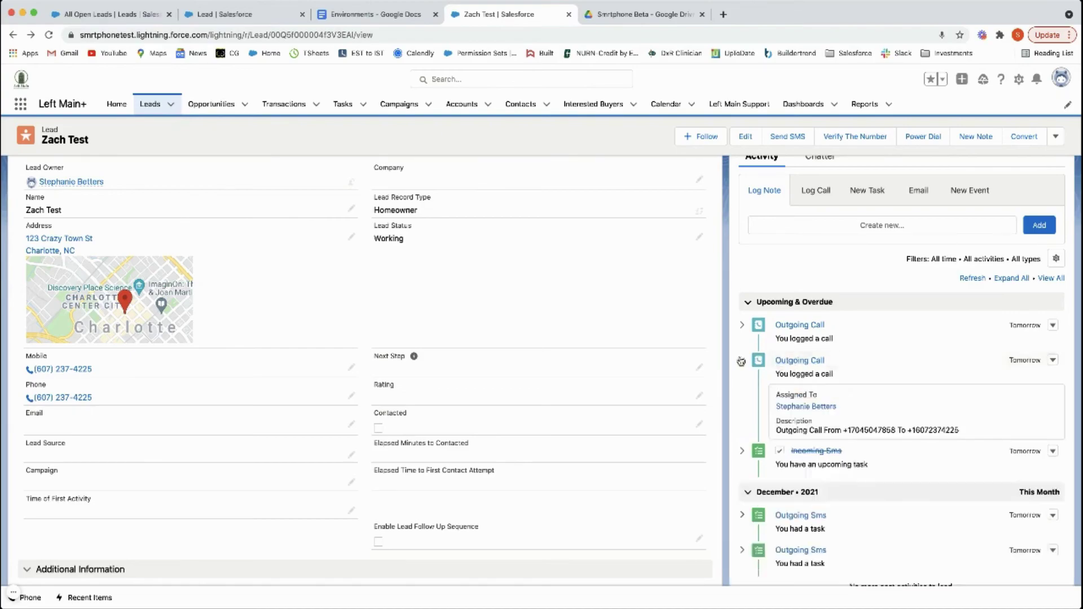
click(742, 360)
scroll(672, 316, up, 5)
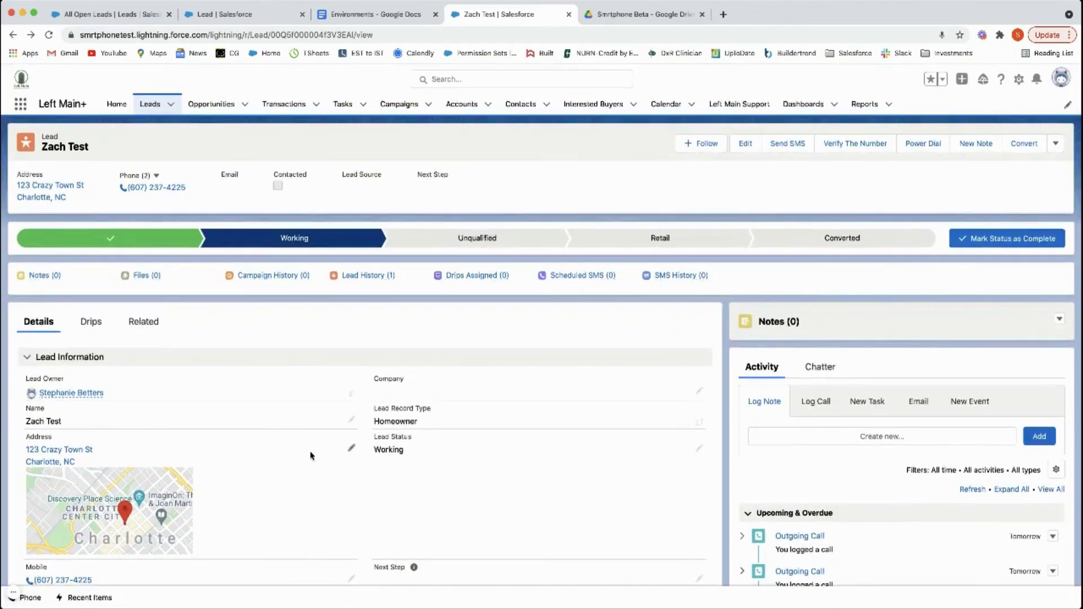